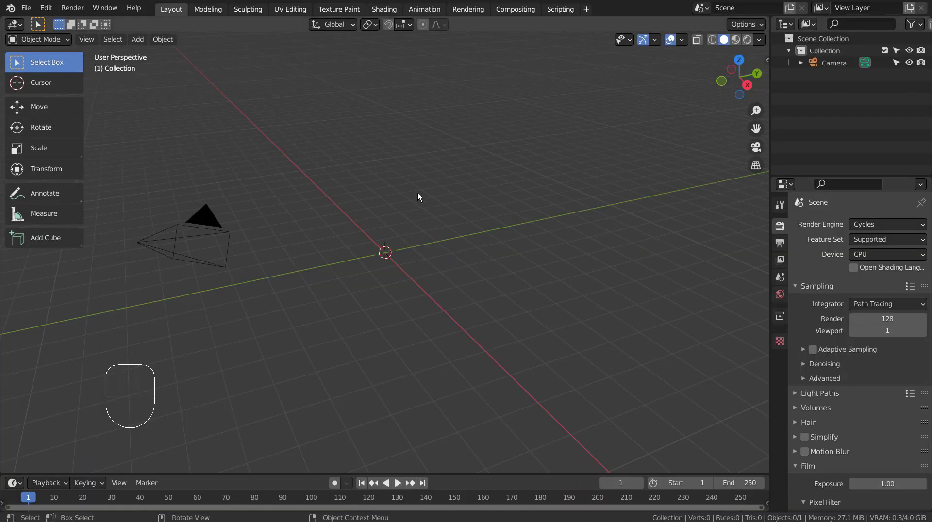
Add a plane and scale it up into a large ground floor, then deselect it
{"action": "left_click", "coordinate": [402, 202]}
{"action": "key", "text": "shift+a"}
{"action": "mouse_move", "coordinate": [402, 199]}
{"action": "left_click", "coordinate": [449, 200]}
{"action": "key", "text": "s"}
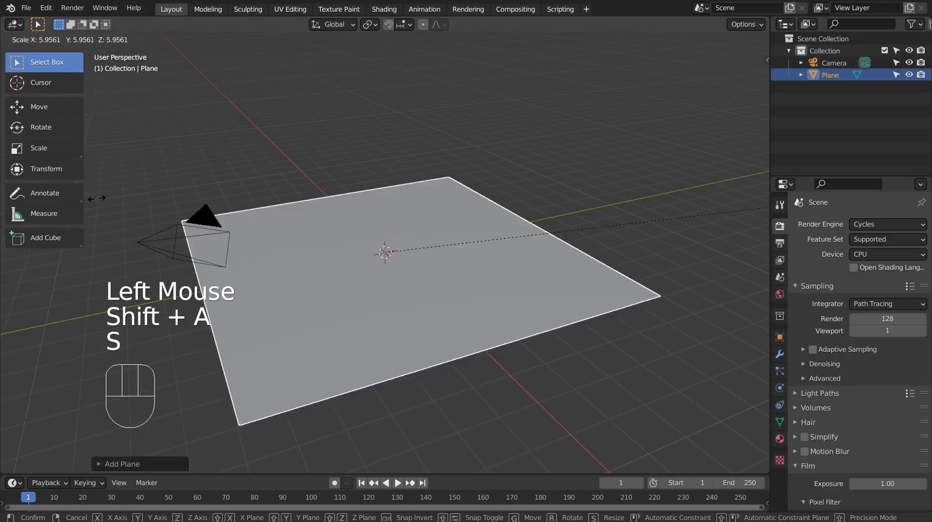
{"action": "left_click", "coordinate": [607, 339]}
{"action": "middle_click_drag", "start_coordinate": [413, 270], "coordinate": [536, 236]}
{"action": "left_click", "coordinate": [612, 150]}
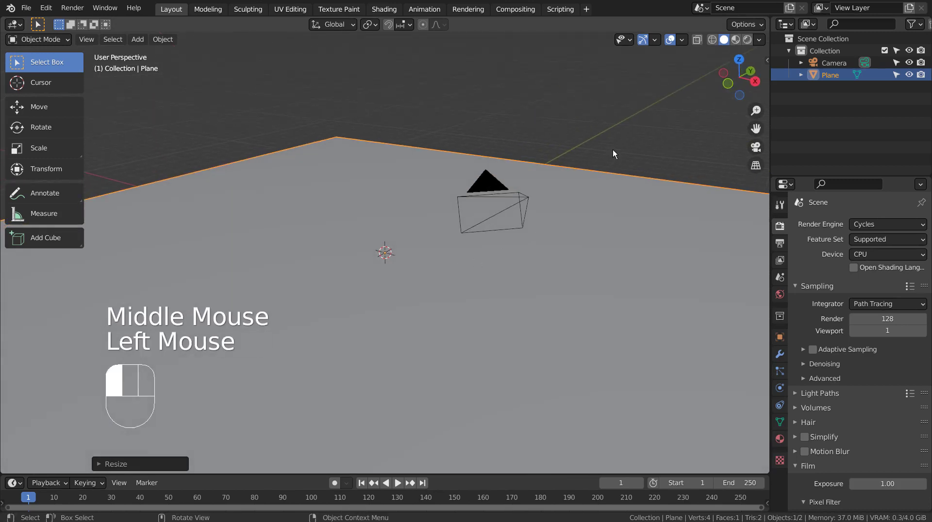
Add a cylinder and rotate it 90° around X so it lies on its side
{"action": "key", "text": "shift+a"}
{"action": "mouse_move", "coordinate": [613, 151]}
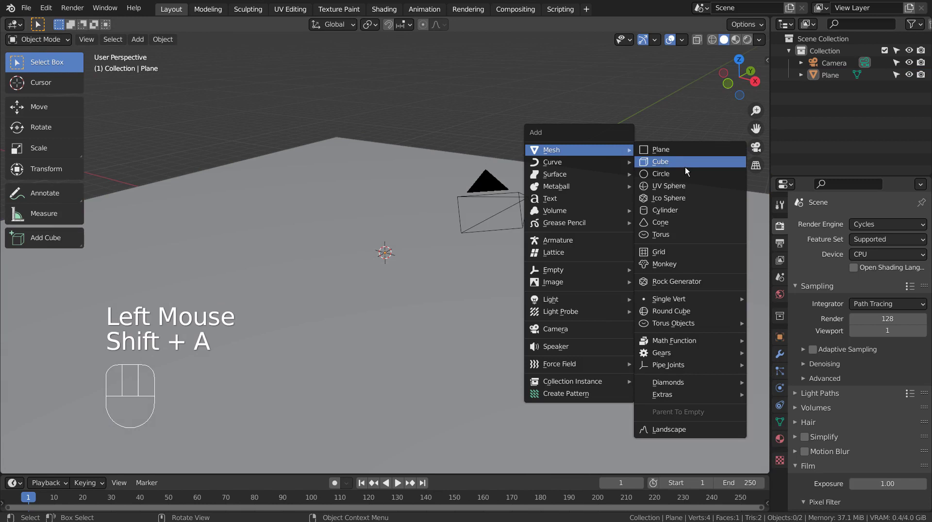
{"action": "left_click", "coordinate": [683, 209]}
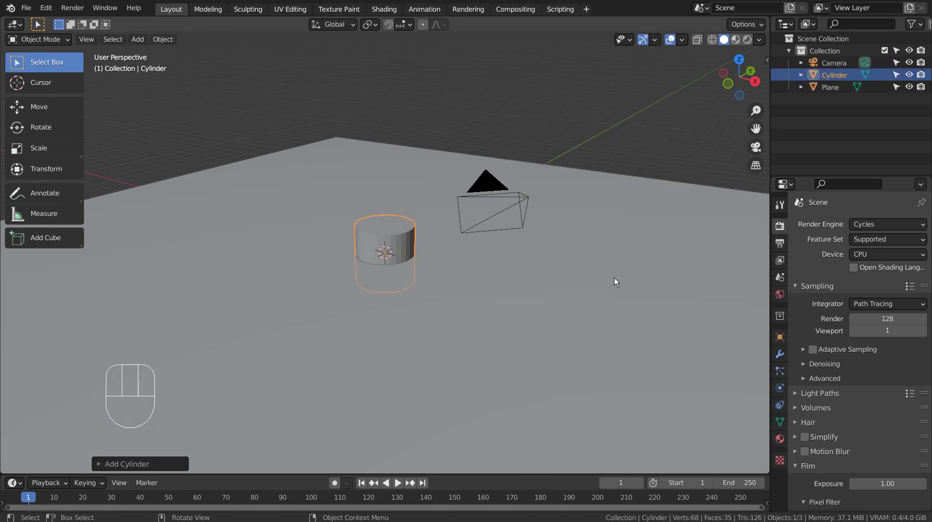
{"action": "key", "text": "r"}
{"action": "key", "text": "x"}
{"action": "key", "text": "9"}
{"action": "key", "text": "0"}
{"action": "key", "text": "Return"}
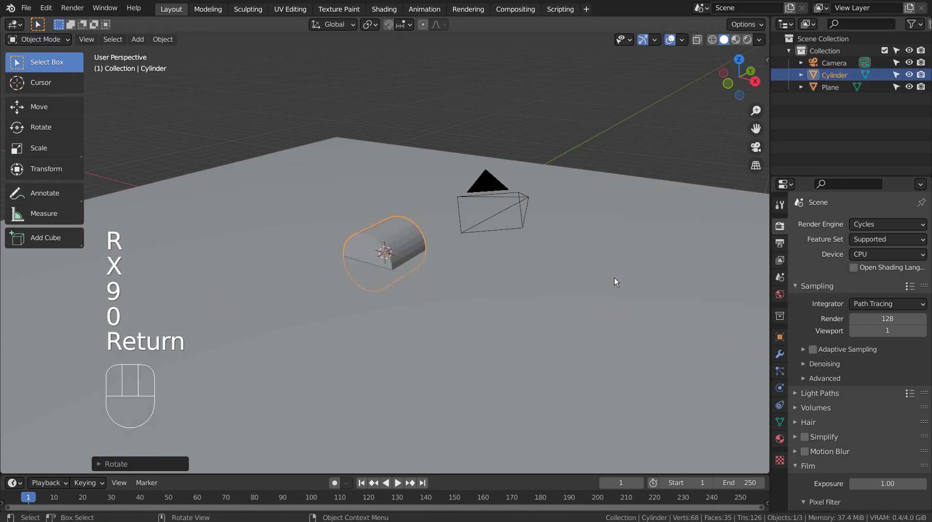
Select both round end caps in face mode and inset them
{"action": "middle_click_drag", "start_coordinate": [488, 286], "coordinate": [557, 261]}
{"action": "scroll", "coordinate": [557, 260], "scroll_direction": "up", "scroll_amount": 2}
{"action": "key", "text": "Tab"}
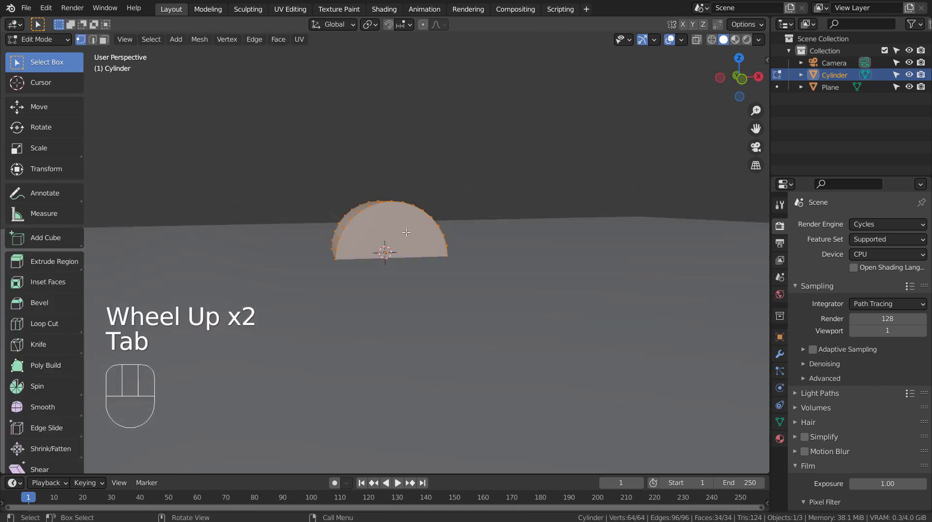
{"action": "key", "text": "3"}
{"action": "left_click", "coordinate": [406, 232]}
{"action": "middle_click_drag", "start_coordinate": [406, 232], "coordinate": [291, 257]}
{"action": "left_click", "coordinate": [443, 234], "text": "shift"}
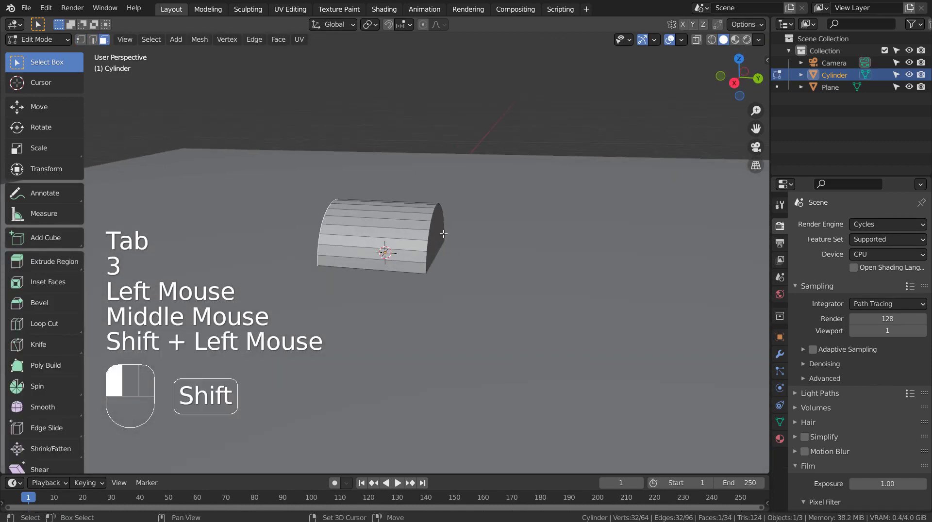
{"action": "middle_click_drag", "start_coordinate": [384, 295], "coordinate": [549, 281]}
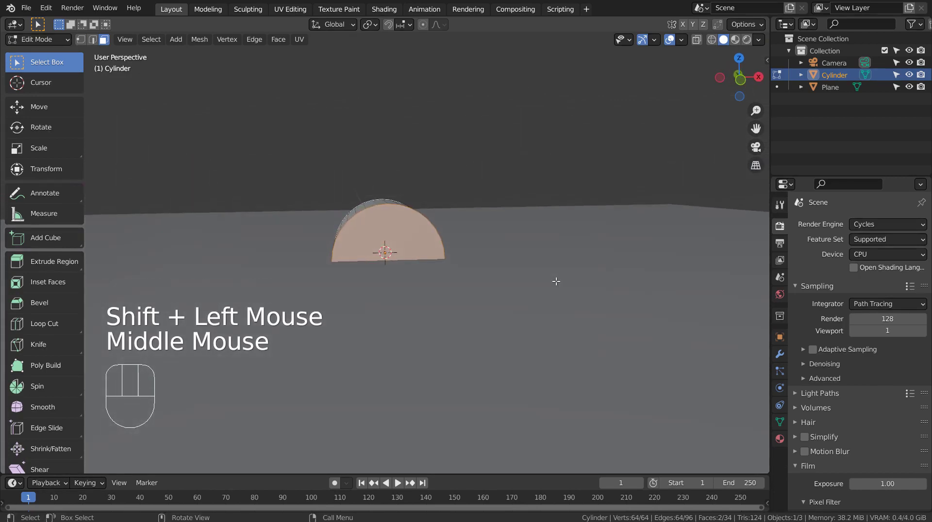
{"action": "key", "text": "i"}
{"action": "left_click", "coordinate": [546, 284]}
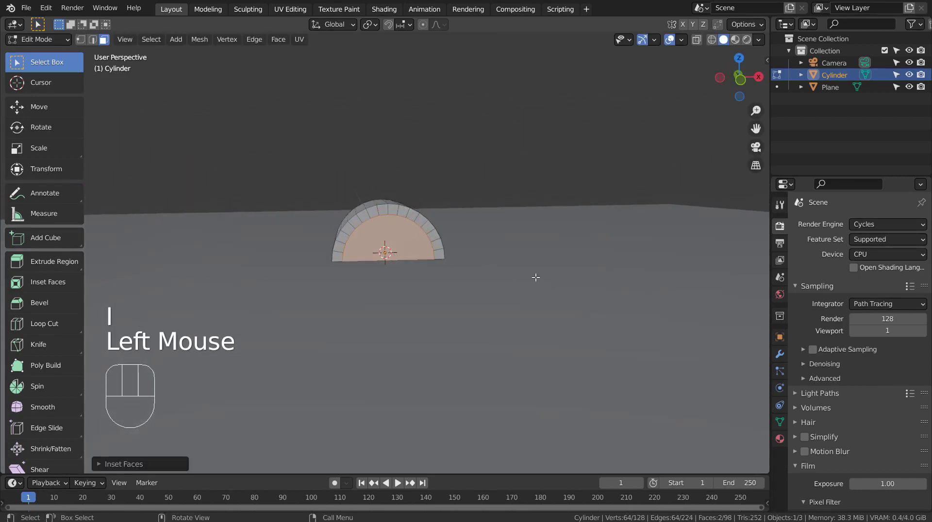
Delete the inset inner cap faces at both ends of the cylinder
{"action": "middle_click_drag", "start_coordinate": [535, 277], "coordinate": [487, 274]}
{"action": "key", "text": "x"}
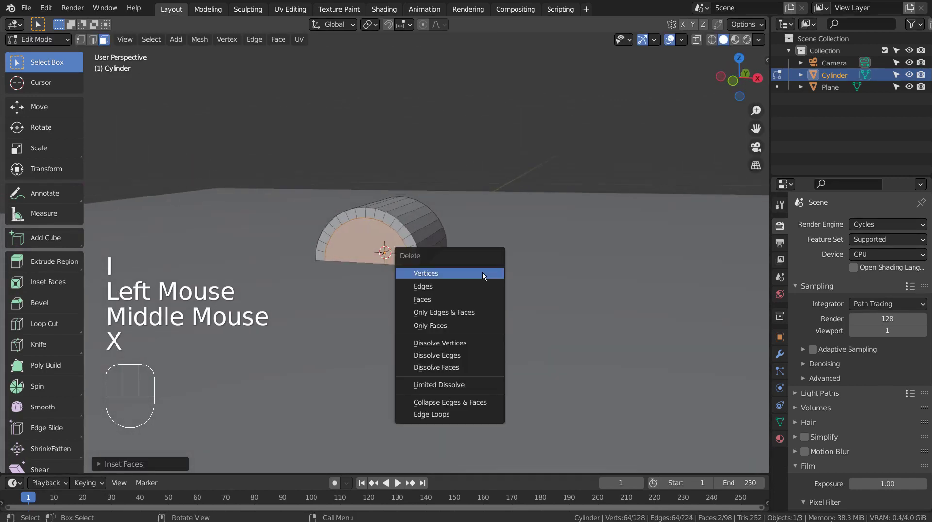
{"action": "left_click", "coordinate": [443, 300]}
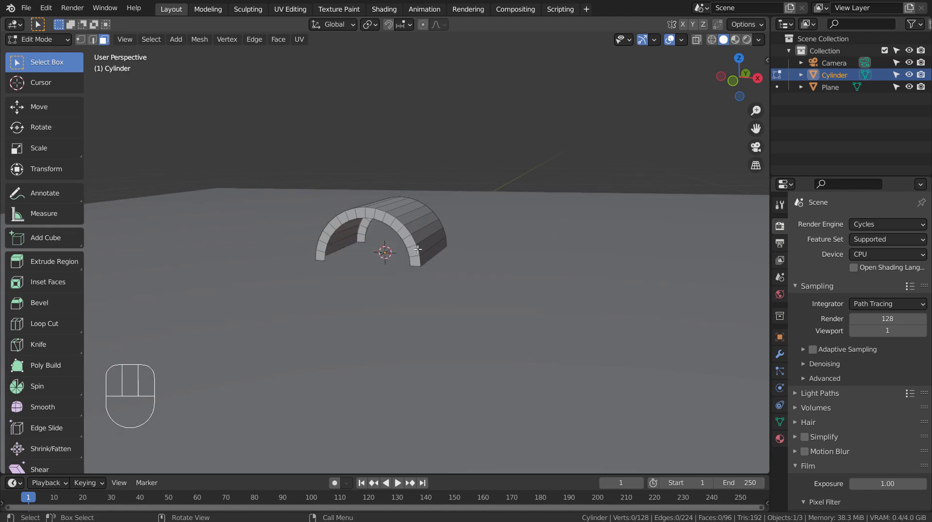
Bridge the two inner rim loops into a tunnel wall and return to object mode
{"action": "scroll", "coordinate": [352, 213], "scroll_direction": "up", "scroll_amount": 2}
{"action": "key", "text": "2"}
{"action": "left_click", "coordinate": [345, 210], "text": "alt"}
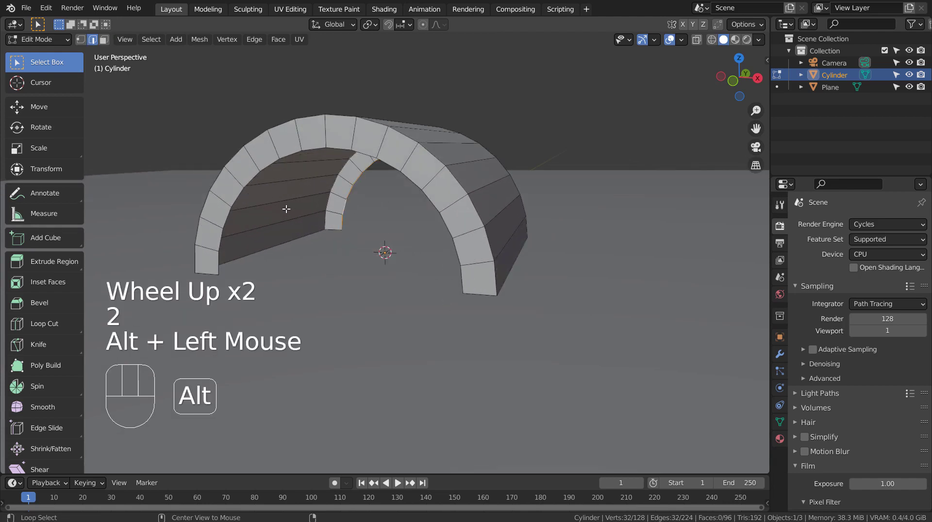
{"action": "left_click", "coordinate": [231, 215], "text": "alt+shift"}
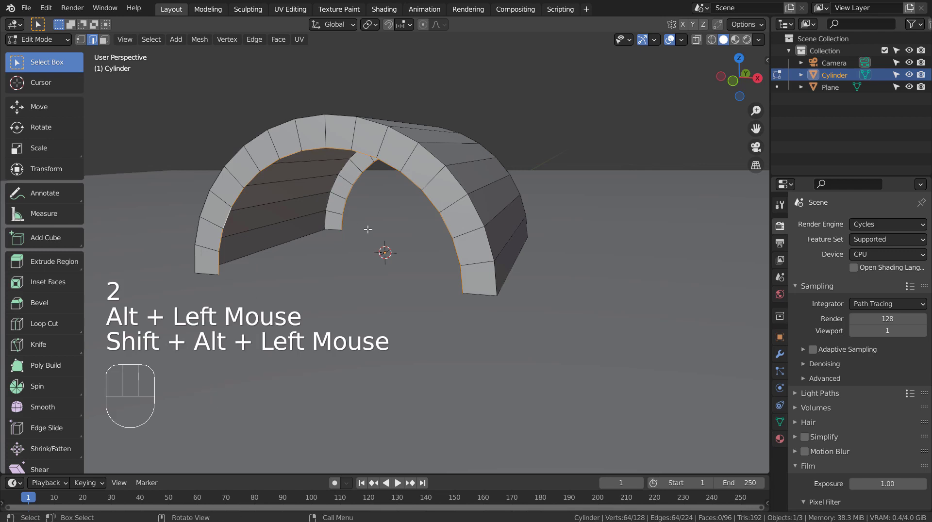
{"action": "key", "text": "ctrl+e"}
{"action": "left_click", "coordinate": [395, 243]}
{"action": "key", "text": "Tab"}
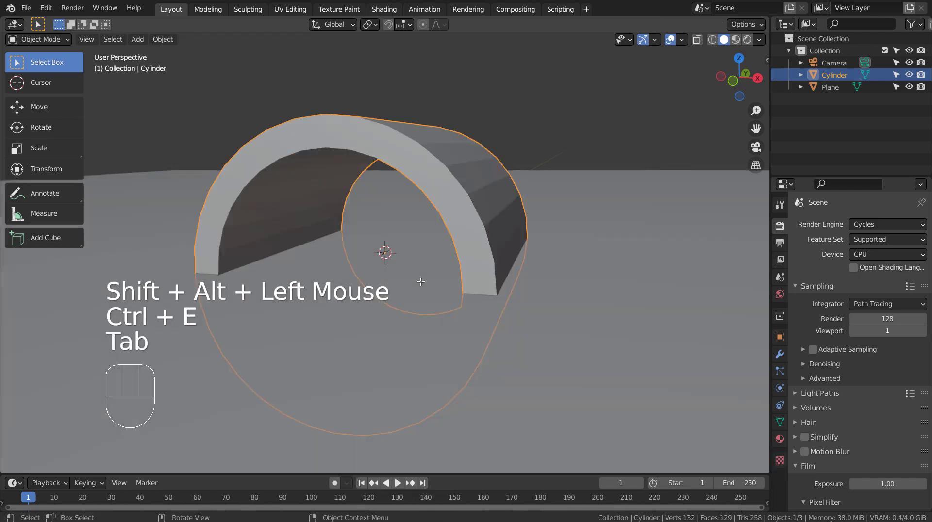
{"action": "middle_click_drag", "start_coordinate": [404, 295], "coordinate": [386, 220]}
{"action": "right_click", "coordinate": [386, 220]}
Shade the tunnel smooth, then add two loop cuts and scale them out toward the ends
{"action": "left_click", "coordinate": [387, 221]}
{"action": "key", "text": "Tab"}
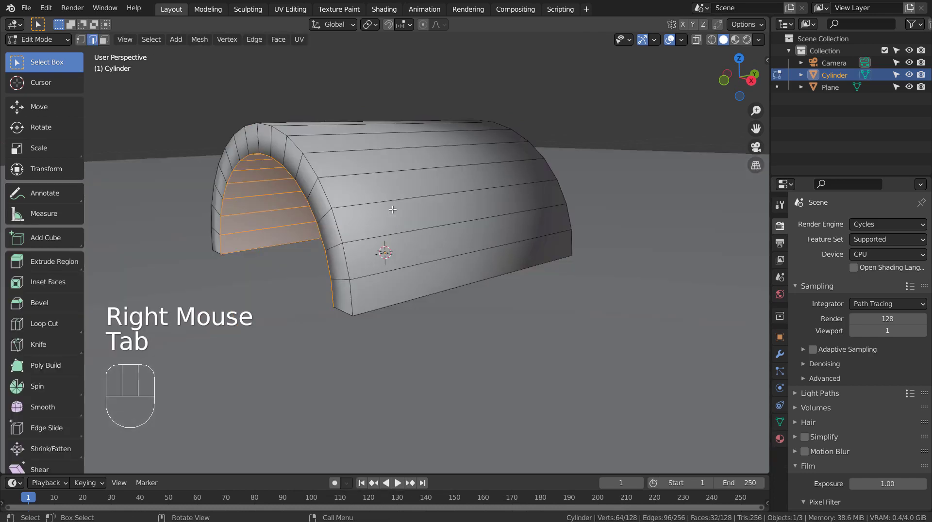
{"action": "key", "text": "ctrl+r"}
{"action": "scroll", "coordinate": [371, 174], "scroll_direction": "up", "scroll_amount": 1}
{"action": "left_click", "coordinate": [371, 173]}
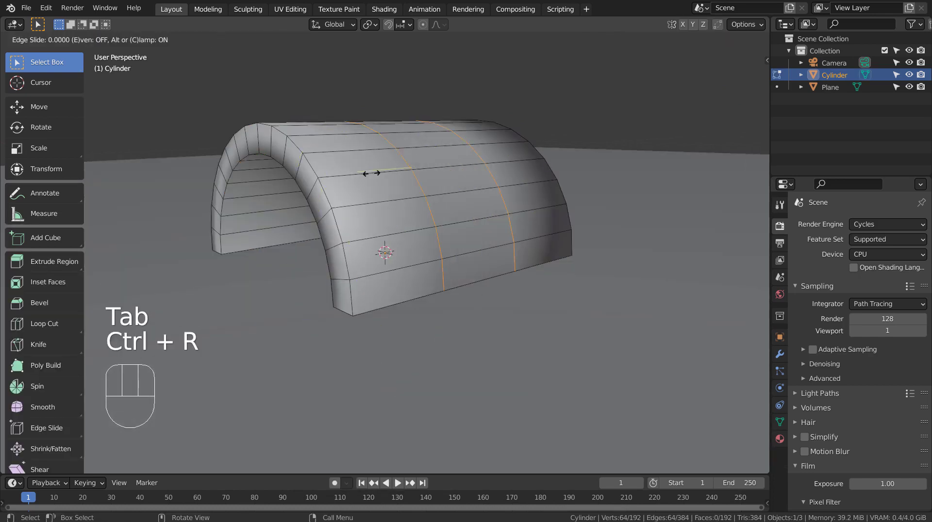
{"action": "right_click", "coordinate": [371, 173]}
{"action": "left_click", "coordinate": [43, 152]}
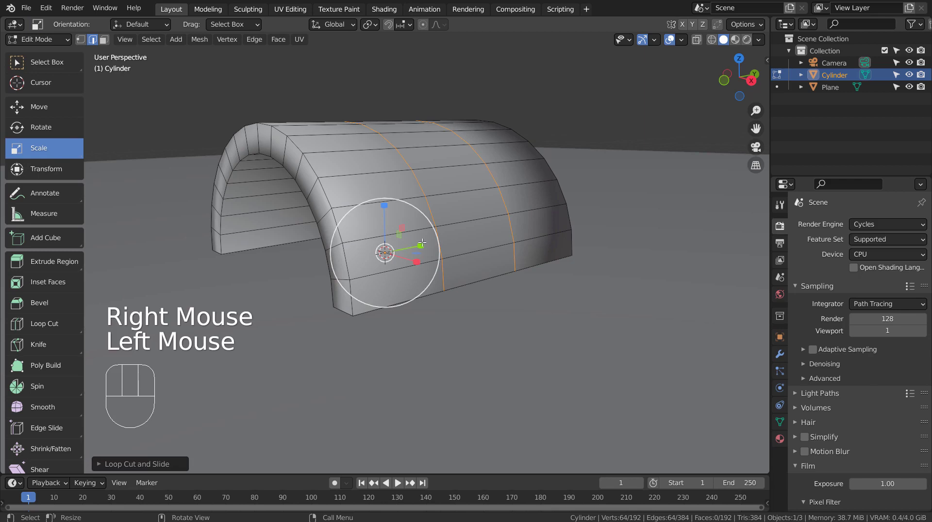
{"action": "left_click", "coordinate": [380, 248]}
{"action": "left_click_drag", "start_coordinate": [380, 248], "coordinate": [508, 220]}
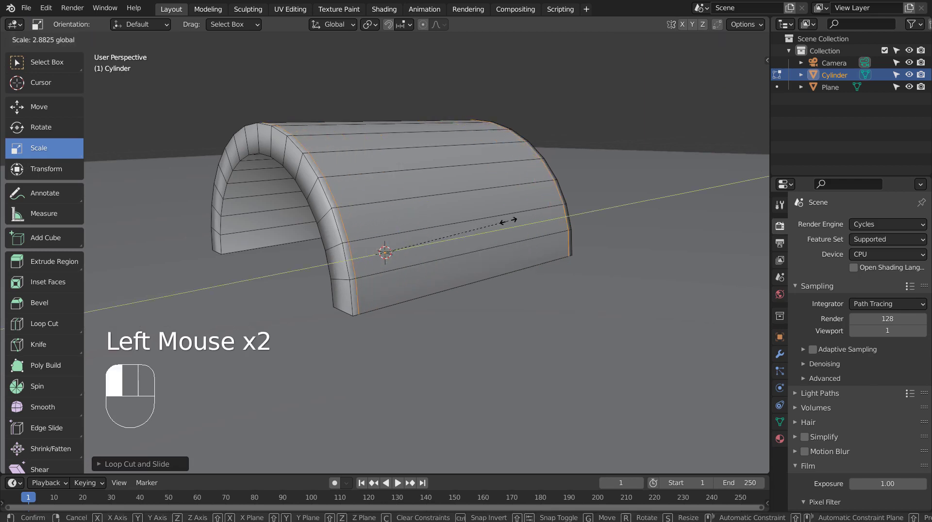
{"action": "left_click", "coordinate": [510, 221]}
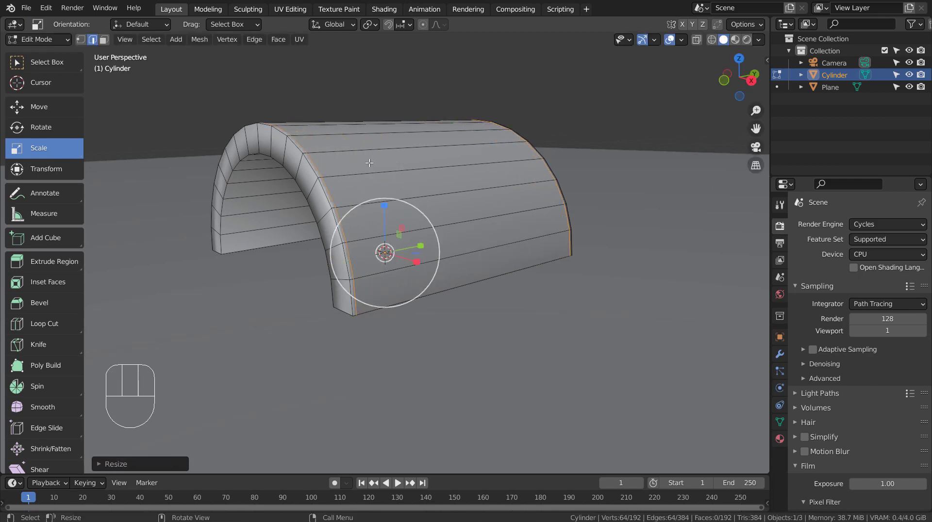
Add two loop cuts close around the arch opening's rim
{"action": "middle_click_drag", "start_coordinate": [510, 220], "coordinate": [341, 148]}
{"action": "key", "text": "ctrl+r"}
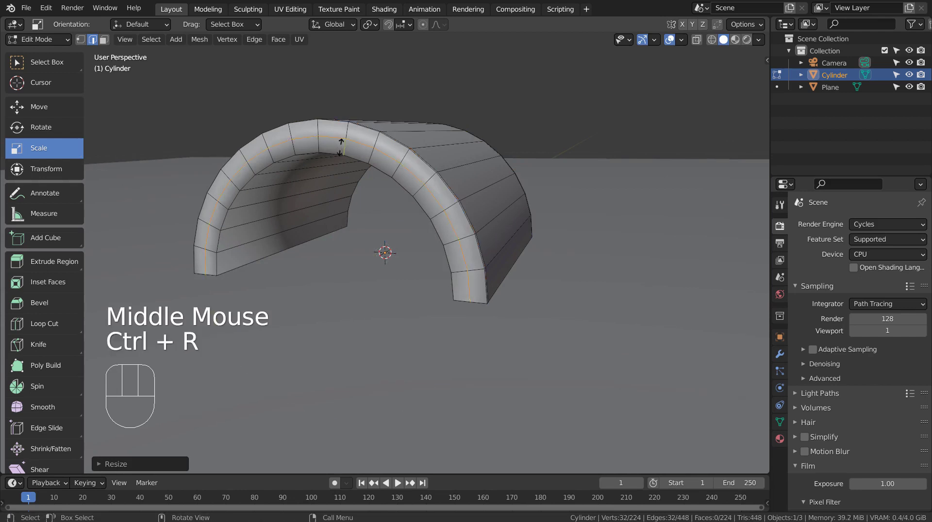
{"action": "left_click", "coordinate": [341, 147]}
{"action": "left_click", "coordinate": [340, 138]}
{"action": "key", "text": "ctrl+r"}
{"action": "left_click", "coordinate": [340, 138]}
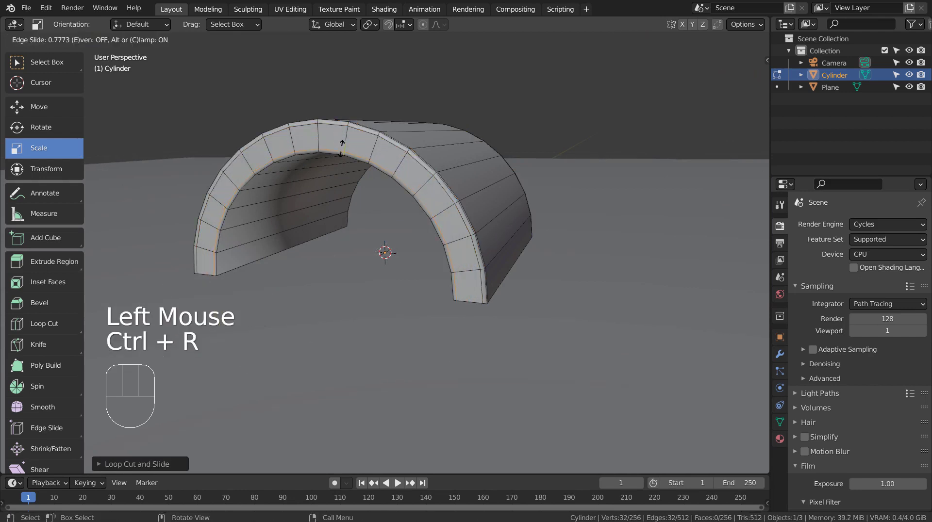
{"action": "left_click", "coordinate": [339, 141]}
Add a loop along the tunnel length, scale it to the inner front edge
{"action": "middle_click_drag", "start_coordinate": [330, 194], "coordinate": [295, 186]}
{"action": "key", "text": "ctrl+r"}
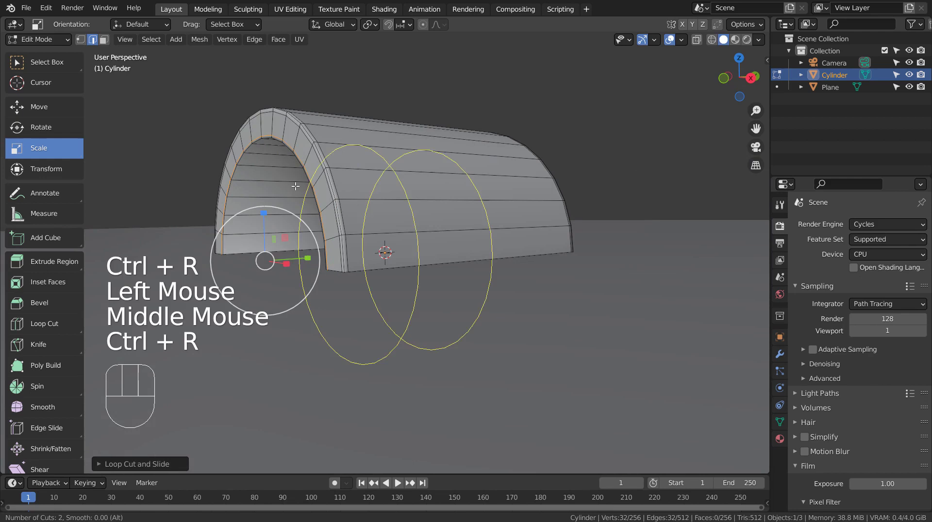
{"action": "left_click", "coordinate": [398, 245]}
{"action": "right_click", "coordinate": [400, 251]}
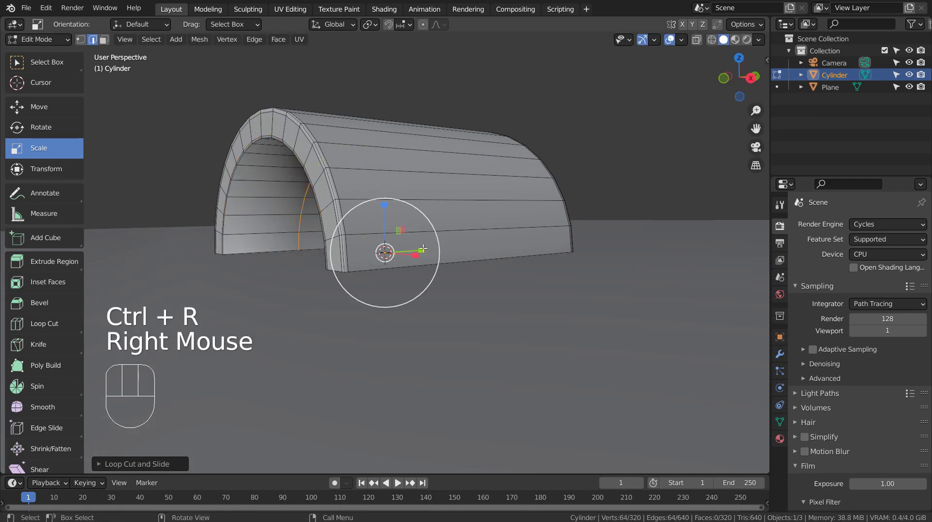
{"action": "left_click_drag", "start_coordinate": [435, 250], "coordinate": [486, 244]}
{"action": "key", "text": "Tab"}
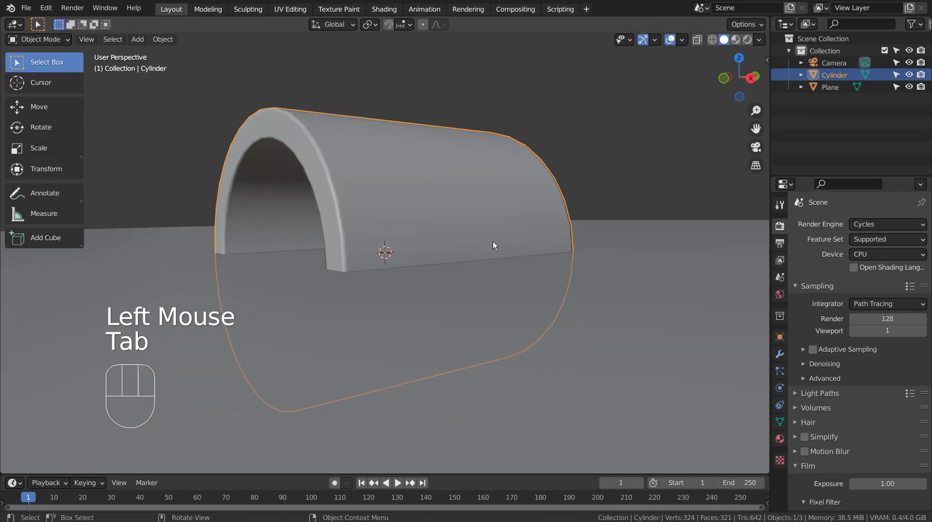
Add a level 3 Subdivision Surface to the tunnel with Ctrl+3
{"action": "key", "text": "ctrl+3"}
{"action": "middle_click_drag", "start_coordinate": [398, 171], "coordinate": [493, 229]}
{"action": "scroll", "coordinate": [482, 223], "scroll_direction": "down", "scroll_amount": 2}
Move the tunnel along X to the left side of the ground and deselect it
{"action": "key", "text": "g"}
{"action": "key", "text": "x"}
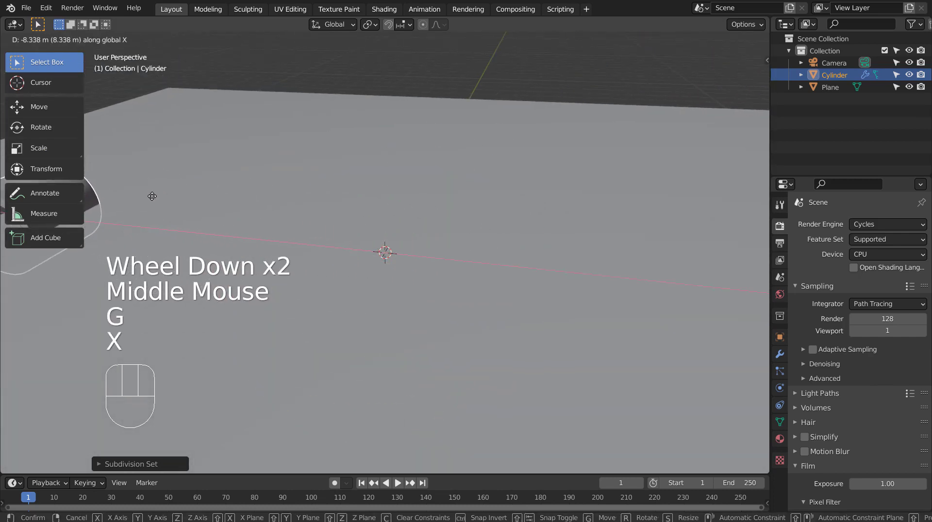
{"action": "left_click", "coordinate": [150, 197]}
{"action": "middle_click_drag", "start_coordinate": [427, 230], "coordinate": [499, 219]}
{"action": "scroll", "coordinate": [499, 220], "scroll_direction": "down", "scroll_amount": 1}
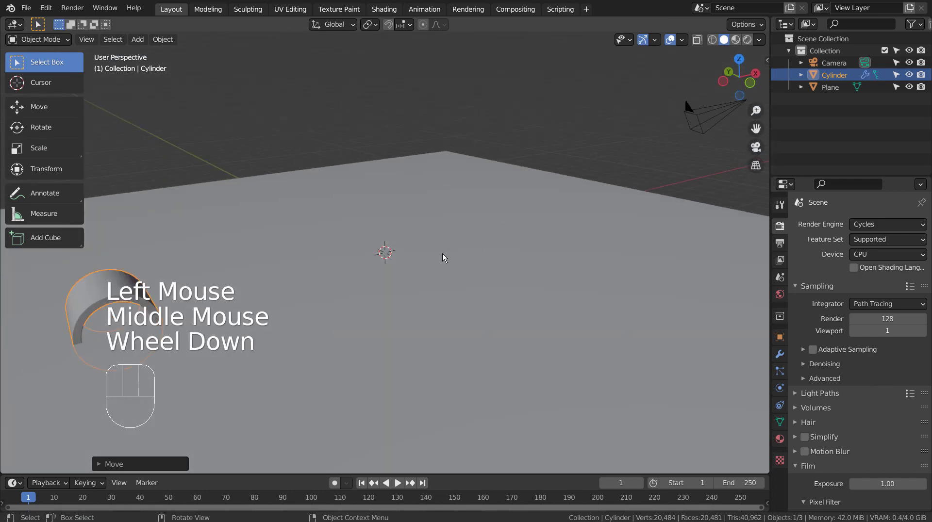
{"action": "middle_click_drag", "start_coordinate": [442, 253], "coordinate": [401, 246]}
{"action": "left_click", "coordinate": [414, 225]}
From the front view, add a cube and subdivide it smooth with Ctrl+3
{"action": "key", "text": "KP_1"}
{"action": "key", "text": "shift+a"}
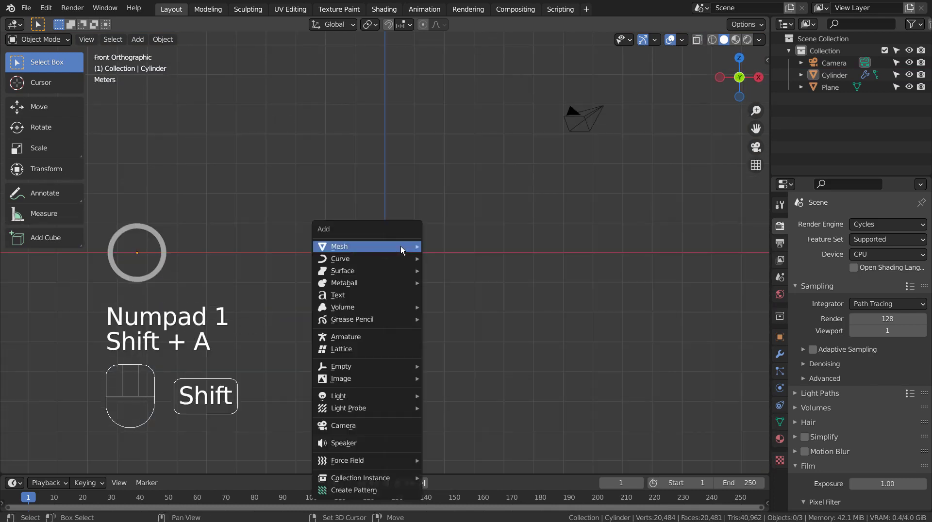
{"action": "mouse_move", "coordinate": [401, 246]}
{"action": "left_click", "coordinate": [496, 261]}
{"action": "scroll", "coordinate": [496, 261], "scroll_direction": "up", "scroll_amount": 3}
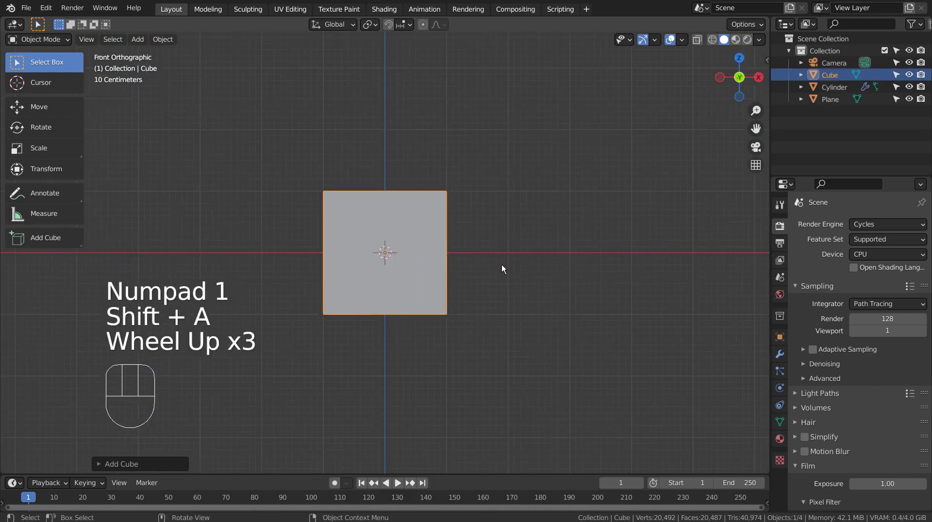
{"action": "key", "text": "Tab"}
{"action": "key", "text": "Tab"}
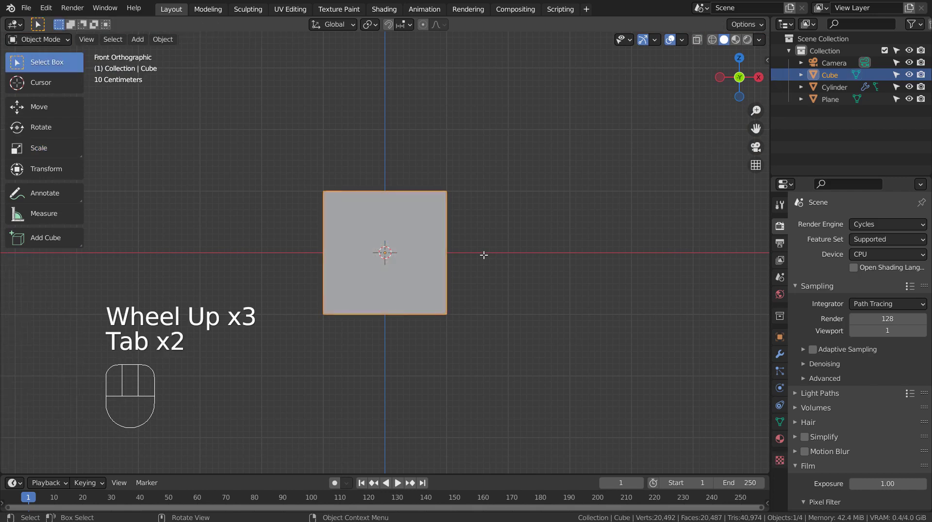
{"action": "key", "text": "ctrl+3"}
{"action": "key", "text": "Tab"}
Add a loop cut near the base and a middle loop scaled outward to broaden the sides
{"action": "key", "text": "ctrl+r"}
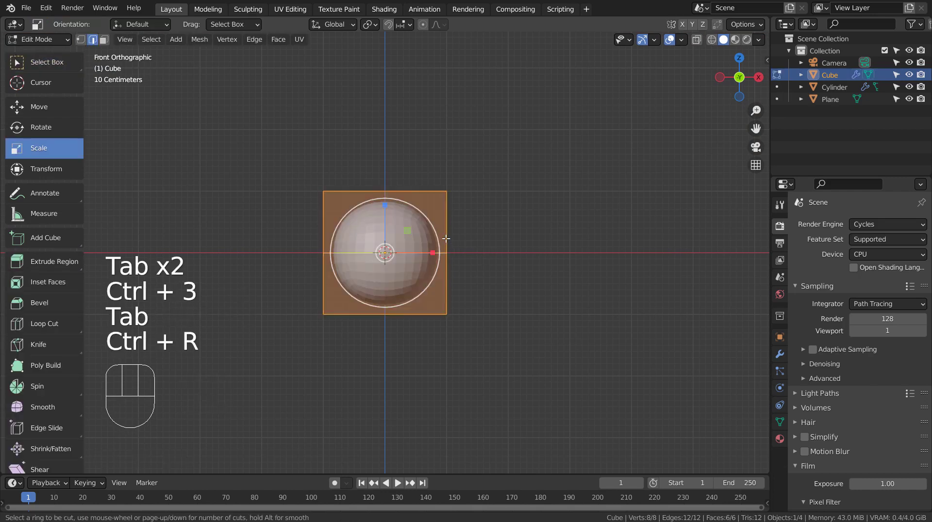
{"action": "left_click", "coordinate": [444, 237]}
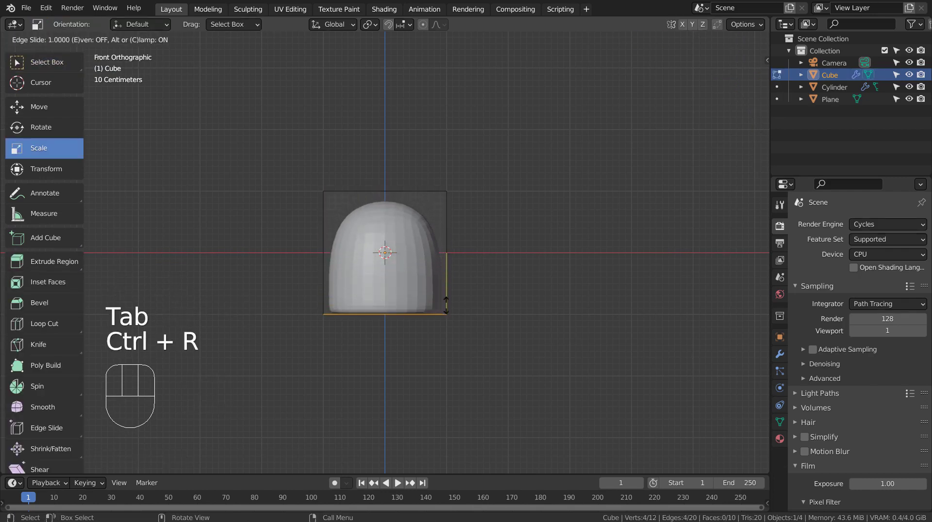
{"action": "left_click", "coordinate": [446, 289]}
{"action": "key", "text": "Tab"}
{"action": "middle_click_drag", "start_coordinate": [446, 289], "coordinate": [466, 292]}
{"action": "key", "text": "Tab"}
{"action": "key", "text": "ctrl+r"}
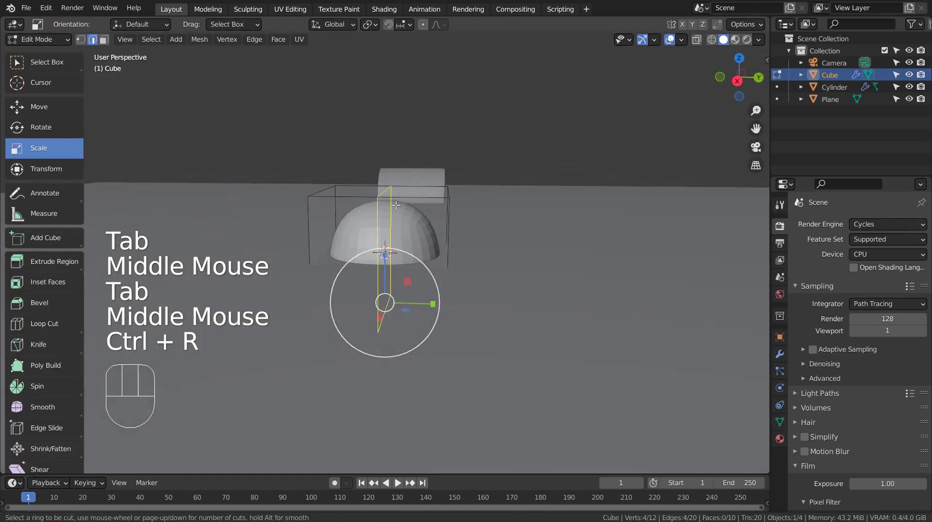
{"action": "right_click", "coordinate": [383, 264]}
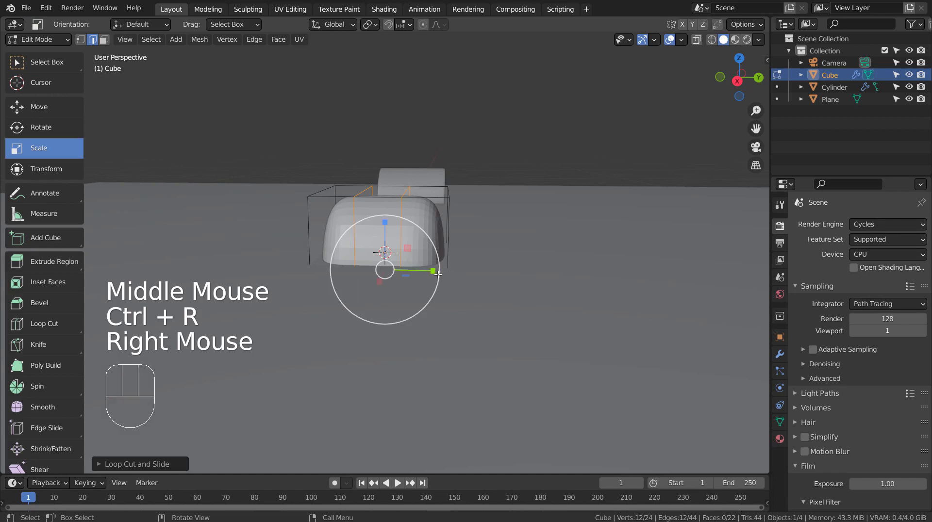
{"action": "left_click_drag", "start_coordinate": [438, 274], "coordinate": [509, 260]}
{"action": "key", "text": "Tab"}
Select the block's front and back faces and begin insetting them
{"action": "middle_click_drag", "start_coordinate": [510, 260], "coordinate": [416, 246]}
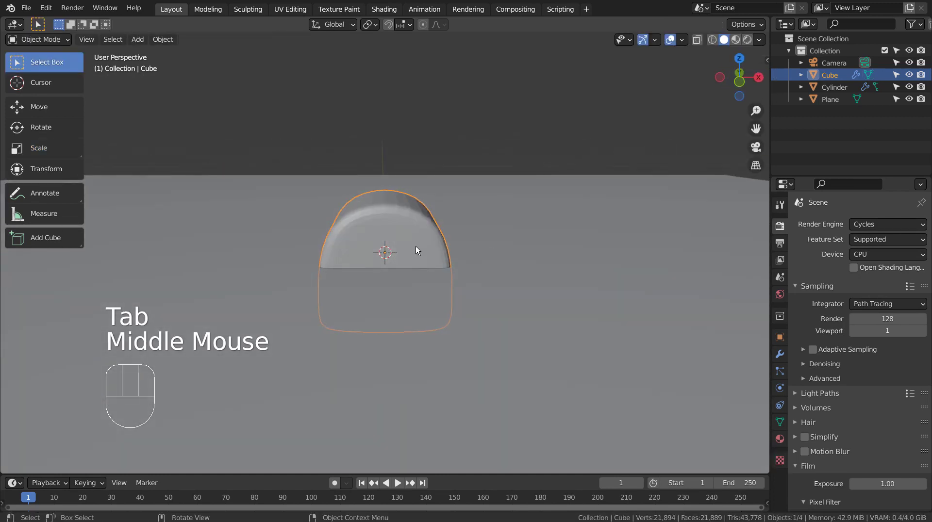
{"action": "key", "text": "3"}
{"action": "left_click", "coordinate": [379, 237]}
{"action": "key", "text": "Tab"}
{"action": "key", "text": "Tab"}
{"action": "left_click", "coordinate": [379, 241]}
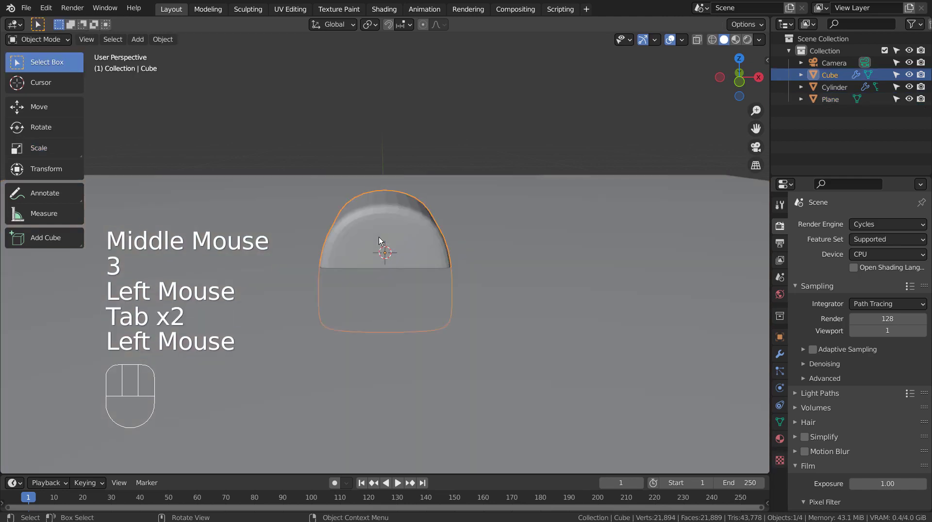
{"action": "key", "text": "Tab"}
{"action": "key", "text": "3"}
{"action": "left_click", "coordinate": [379, 242]}
{"action": "middle_click_drag", "start_coordinate": [379, 242], "coordinate": [365, 269]}
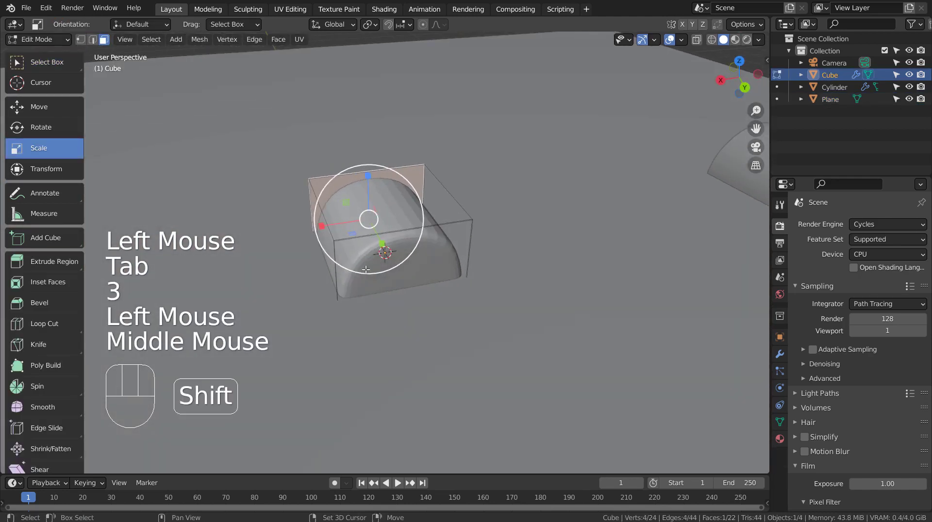
{"action": "left_click", "coordinate": [366, 270], "text": "shift"}
{"action": "mouse_move", "coordinate": [524, 268]}
{"action": "middle_mouse_down", "text": "shift"}
{"action": "mouse_move", "coordinate": [506, 257]}
{"action": "mouse_move", "coordinate": [515, 257]}
{"action": "middle_mouse_up", "text": "shift"}
{"action": "key", "text": "i"}
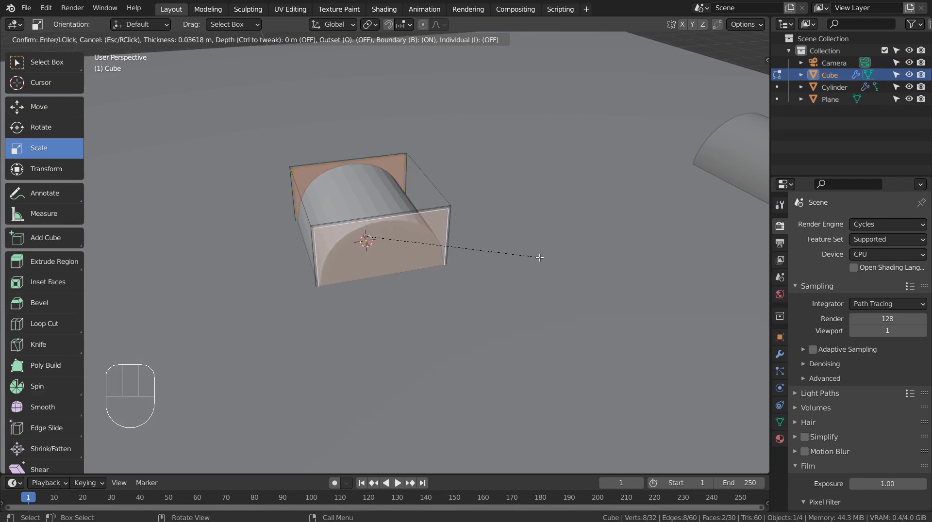
Inset the end faces a second time at 0.254 m, then delete them
{"action": "left_click", "coordinate": [539, 257]}
{"action": "key", "text": "i"}
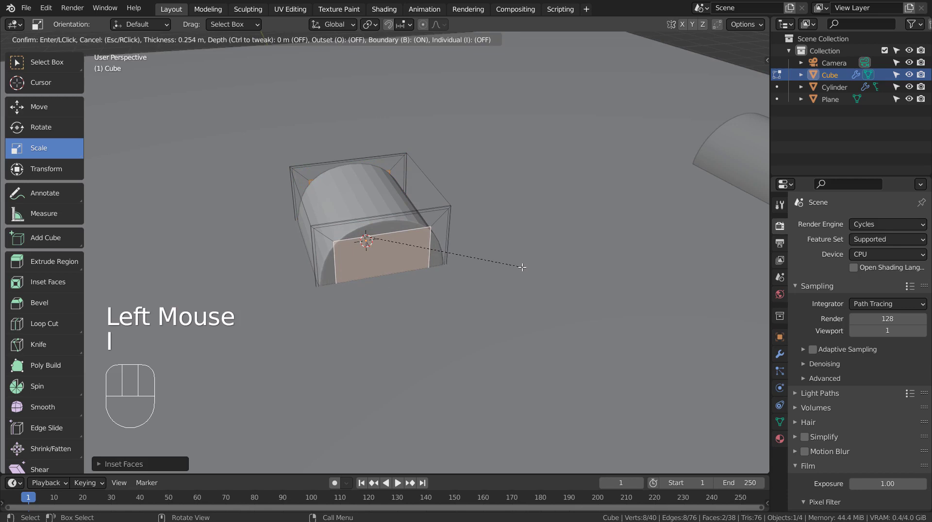
{"action": "left_click", "coordinate": [522, 266]}
{"action": "key", "text": "x"}
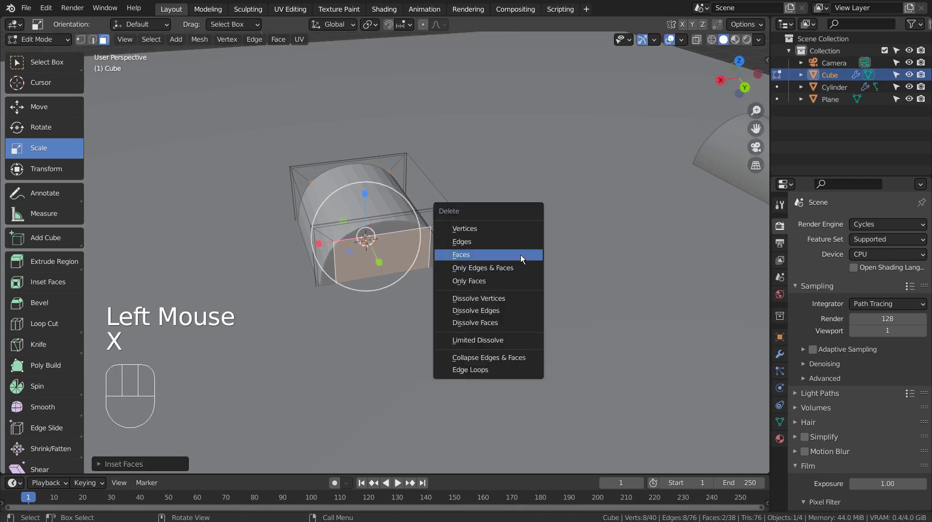
{"action": "left_click", "coordinate": [520, 255]}
{"action": "middle_click_drag", "start_coordinate": [520, 255], "coordinate": [435, 208]}
{"action": "scroll", "coordinate": [494, 212], "scroll_direction": "up", "scroll_amount": 2}
Select both openings' edge loops and bridge them into an inner tunnel wall
{"action": "key", "text": "2"}
{"action": "left_click", "coordinate": [435, 207], "text": "alt"}
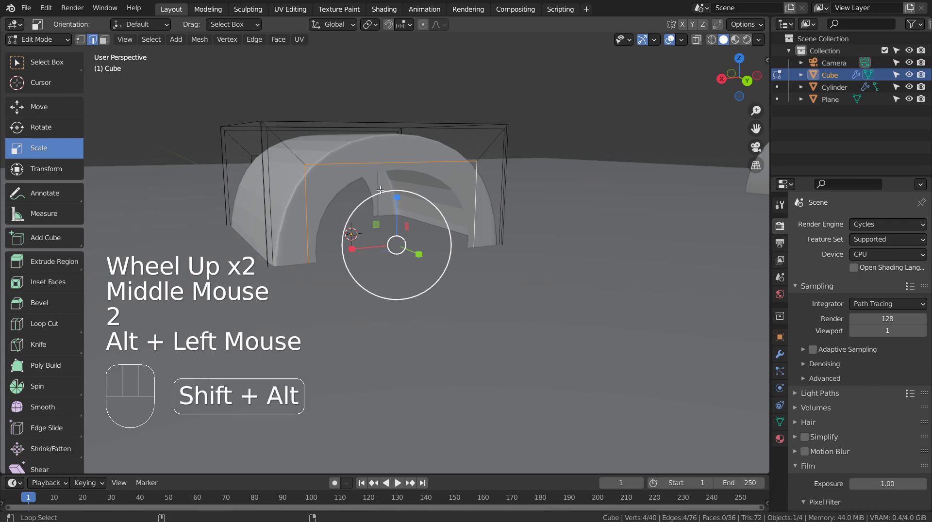
{"action": "left_click", "coordinate": [291, 209], "text": "alt+shift"}
{"action": "middle_click_drag", "start_coordinate": [291, 209], "coordinate": [553, 192]}
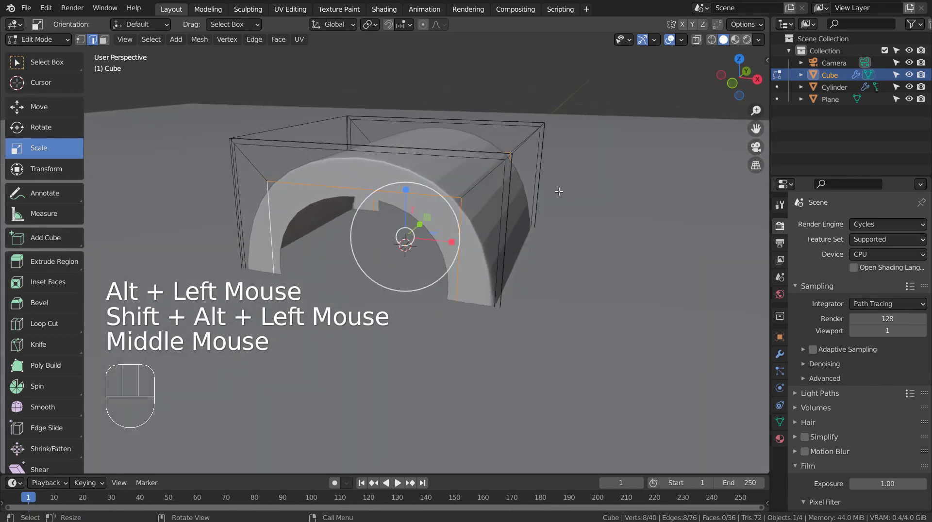
{"action": "key", "text": "ctrl+e"}
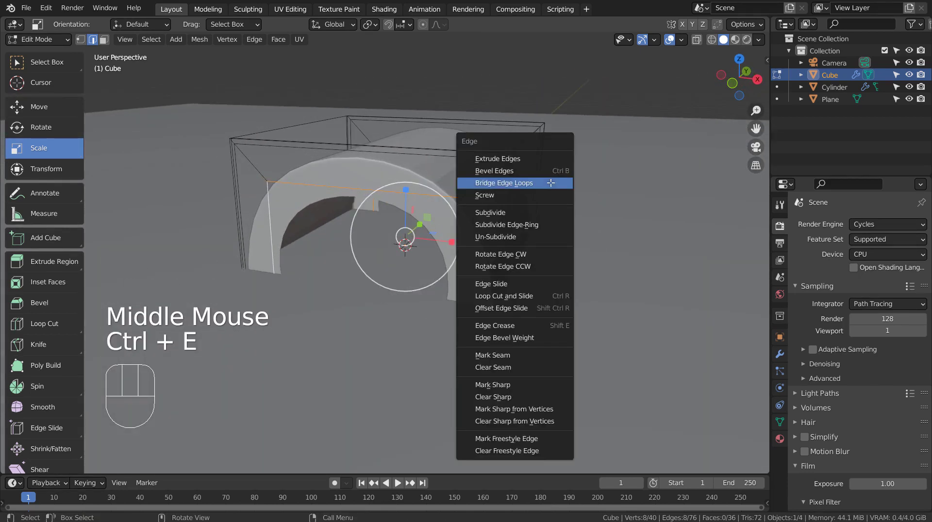
{"action": "left_click", "coordinate": [550, 183]}
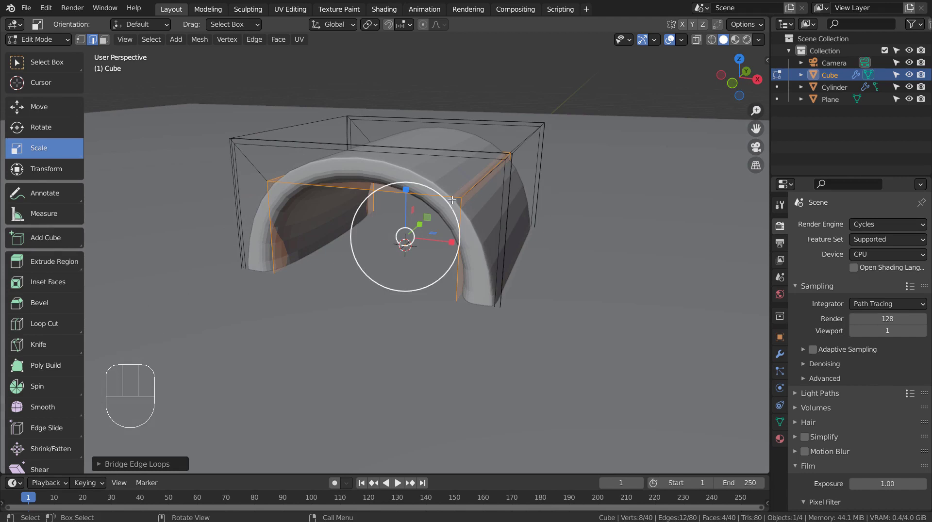
{"action": "middle_click_drag", "start_coordinate": [452, 199], "coordinate": [483, 191]}
Place a loop cut on the arch, then undo it as misplaced
{"action": "key", "text": "Tab"}
{"action": "right_click", "coordinate": [373, 173]}
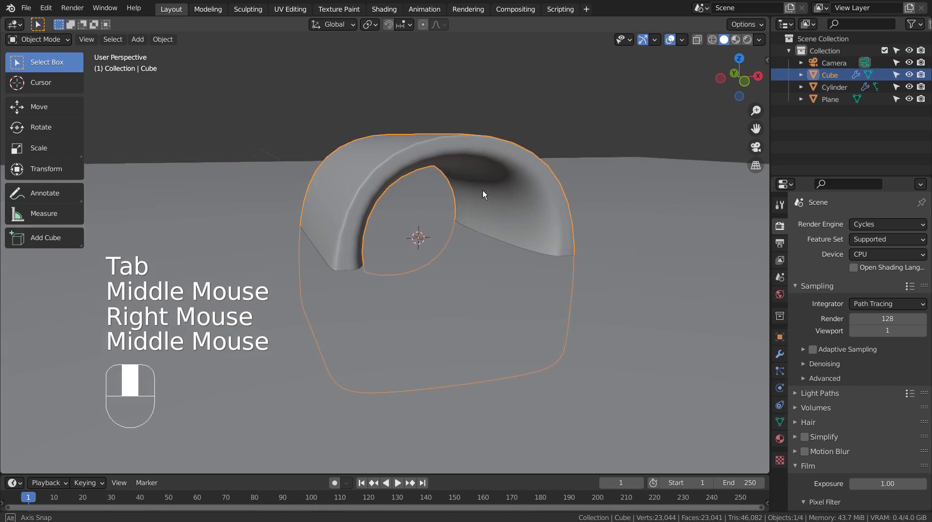
{"action": "key", "text": "Tab"}
{"action": "key", "text": "ctrl+r"}
{"action": "left_click", "coordinate": [557, 187]}
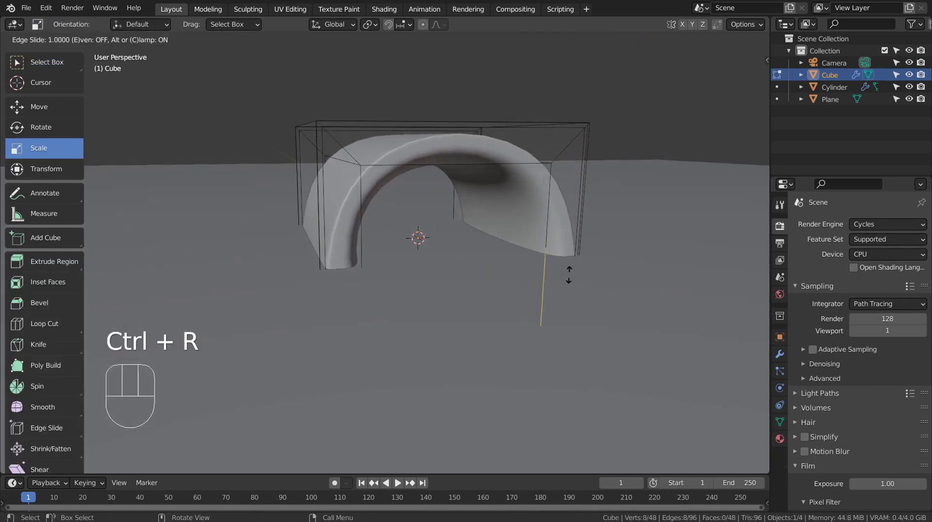
{"action": "left_click", "coordinate": [571, 121]}
{"action": "key", "text": "ctrl+z"}
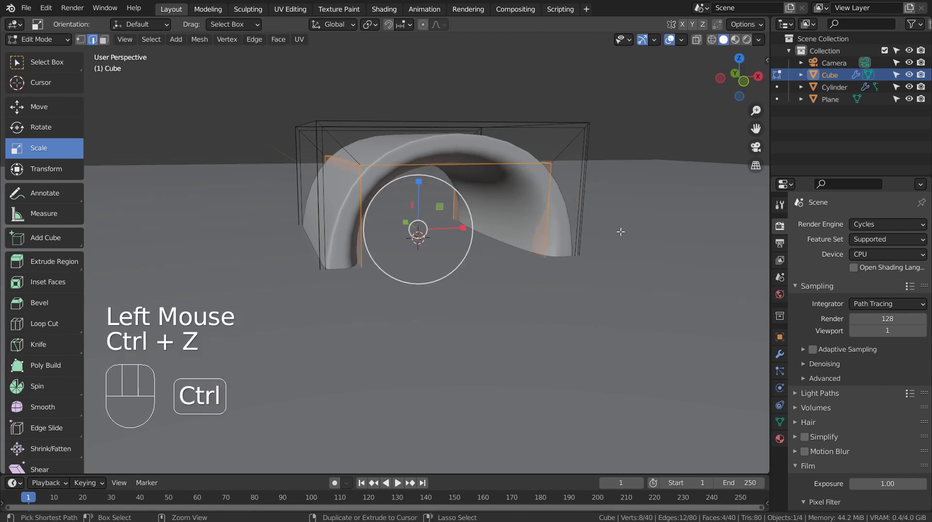
In front view, add loop cuts on the right and left sides, sliding them outward
{"action": "key", "text": "KP_1"}
{"action": "key", "text": "ctrl+r"}
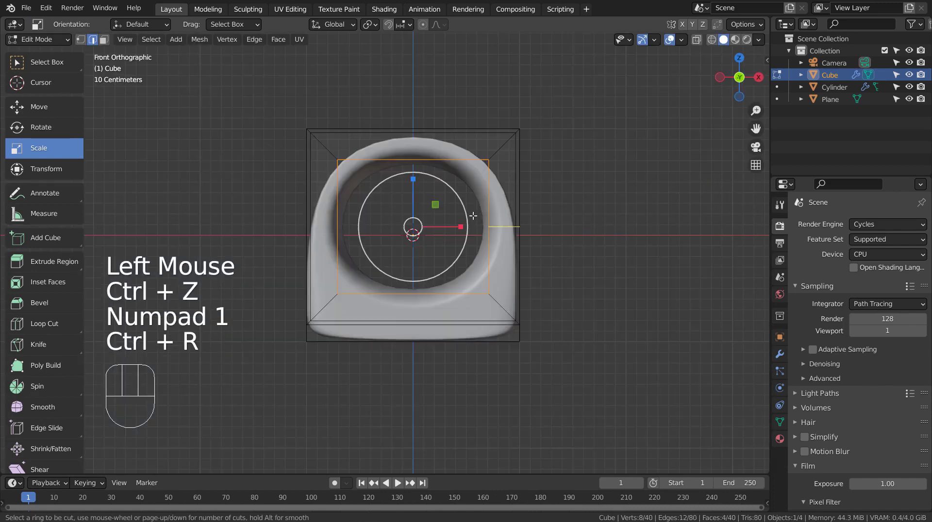
{"action": "left_click", "coordinate": [486, 220]}
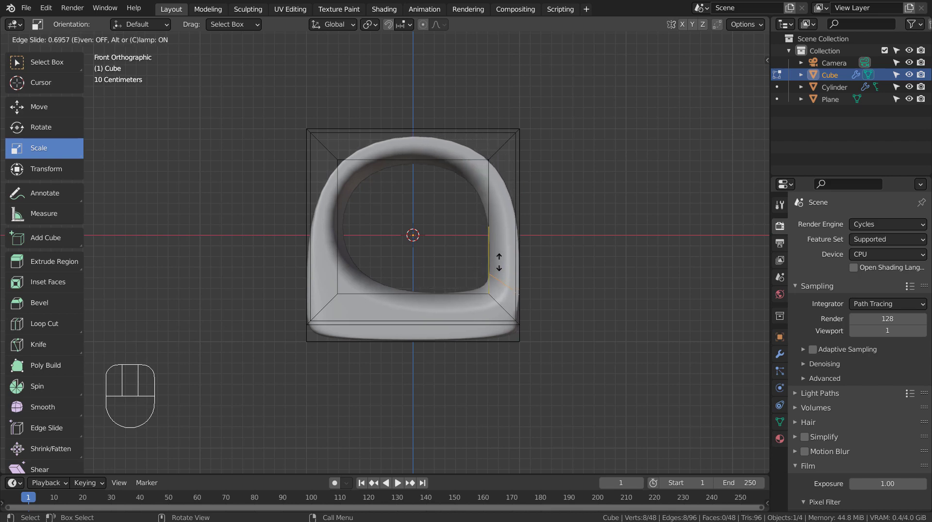
{"action": "left_click", "coordinate": [499, 262]}
{"action": "key", "text": "ctrl+r"}
{"action": "left_click", "coordinate": [342, 238]}
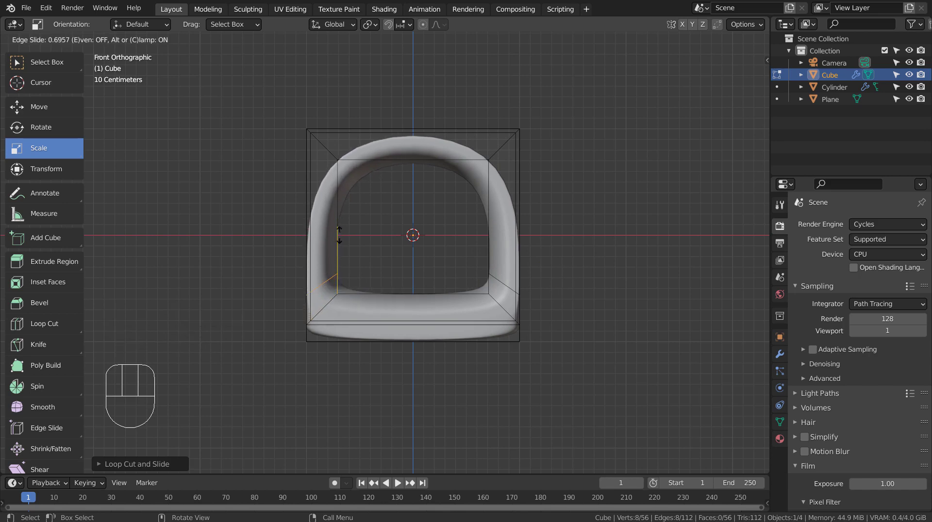
{"action": "left_click", "coordinate": [316, 289]}
{"action": "key", "text": "Tab"}
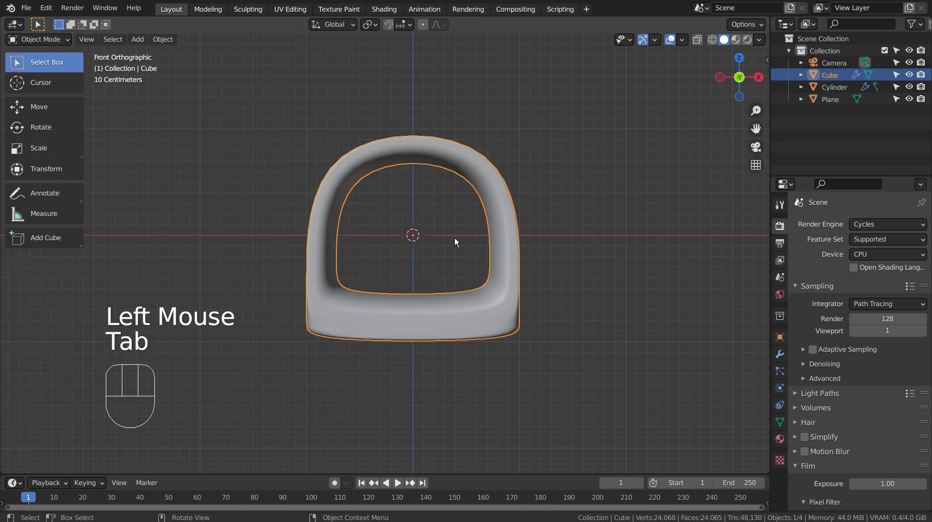
Inspect the scene in wireframe, then select the ground plane and orbit beneath it
{"action": "key", "text": "shift+z"}
{"action": "mouse_move", "coordinate": [443, 229]}
{"action": "middle_mouse_down"}
{"action": "mouse_move", "coordinate": [377, 251]}
{"action": "mouse_move", "coordinate": [193, 254]}
{"action": "mouse_move", "coordinate": [465, 252]}
{"action": "middle_mouse_up"}
{"action": "key", "text": "shift+z"}
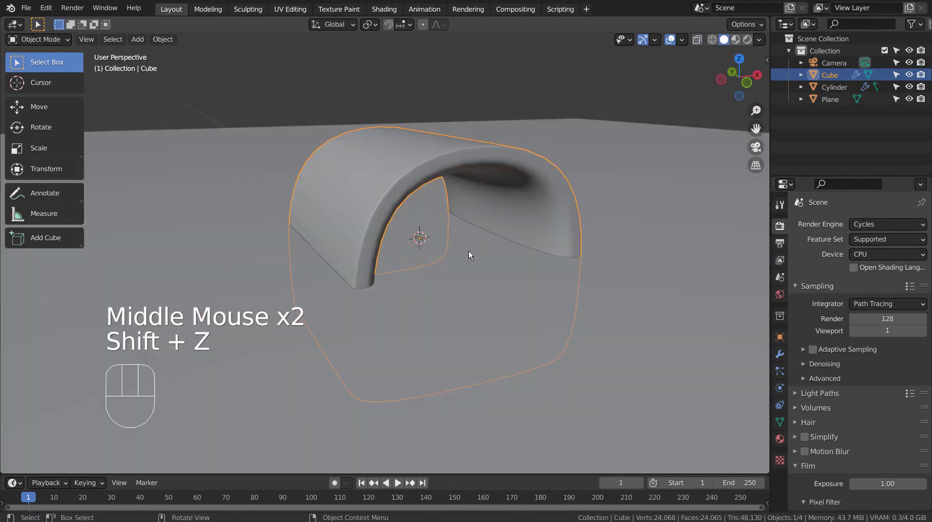
{"action": "scroll", "coordinate": [468, 252], "scroll_direction": "down", "scroll_amount": 2}
{"action": "scroll", "coordinate": [459, 244], "scroll_direction": "down", "scroll_amount": 1}
{"action": "left_click", "coordinate": [403, 221]}
{"action": "middle_click_drag", "start_coordinate": [404, 222], "coordinate": [522, 167]}
Select the Cube arch and enter mesh editing on it with solid shading
{"action": "key", "text": "Tab"}
{"action": "scroll", "coordinate": [503, 231], "scroll_direction": "up", "scroll_amount": 2}
{"action": "key", "text": "shift+z"}
{"action": "key", "text": "Tab"}
{"action": "left_click", "coordinate": [513, 170]}
{"action": "left_click", "coordinate": [511, 170]}
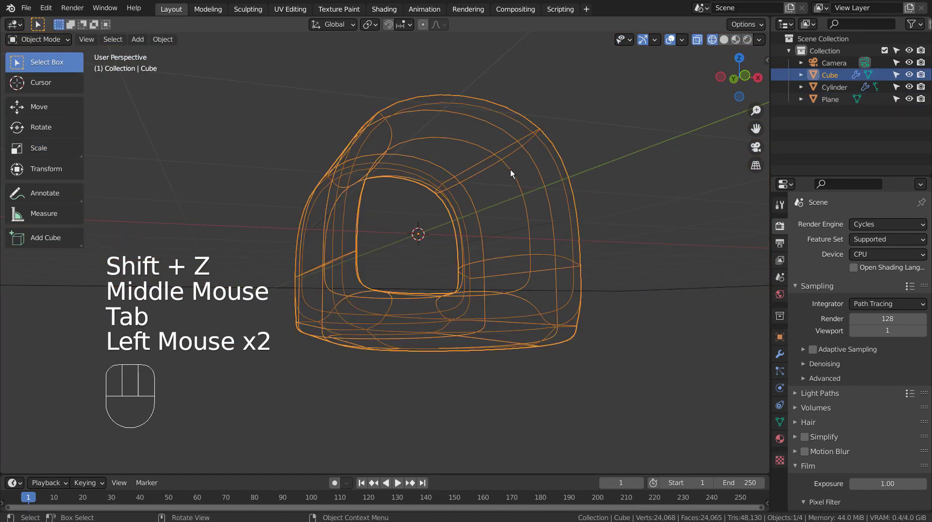
{"action": "key", "text": "Tab"}
{"action": "key", "text": "shift+z"}
{"action": "middle_click_drag", "start_coordinate": [510, 170], "coordinate": [510, 204]}
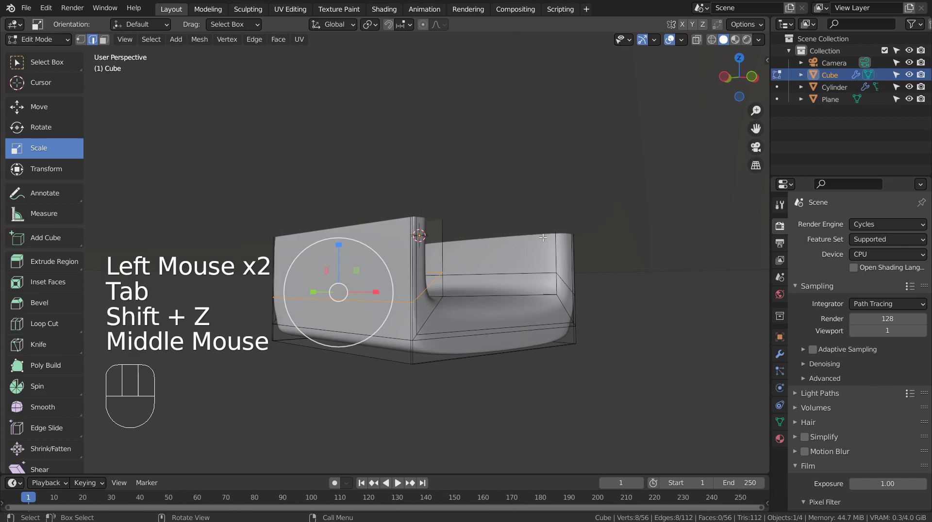
Add two loop cuts across the rounded arch
{"action": "key", "text": "ctrl+r"}
{"action": "left_click", "coordinate": [514, 275]}
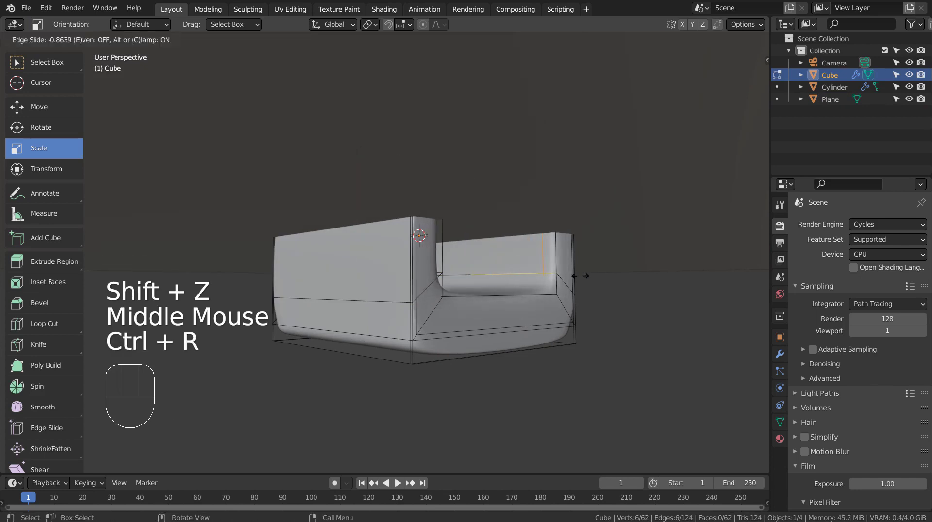
{"action": "left_click", "coordinate": [538, 272]}
{"action": "key", "text": "ctrl+r"}
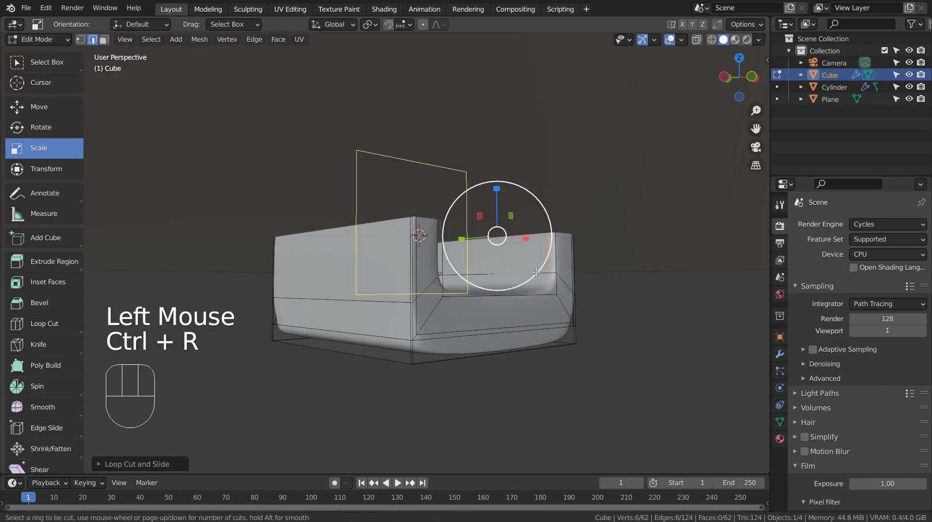
{"action": "left_click", "coordinate": [502, 271]}
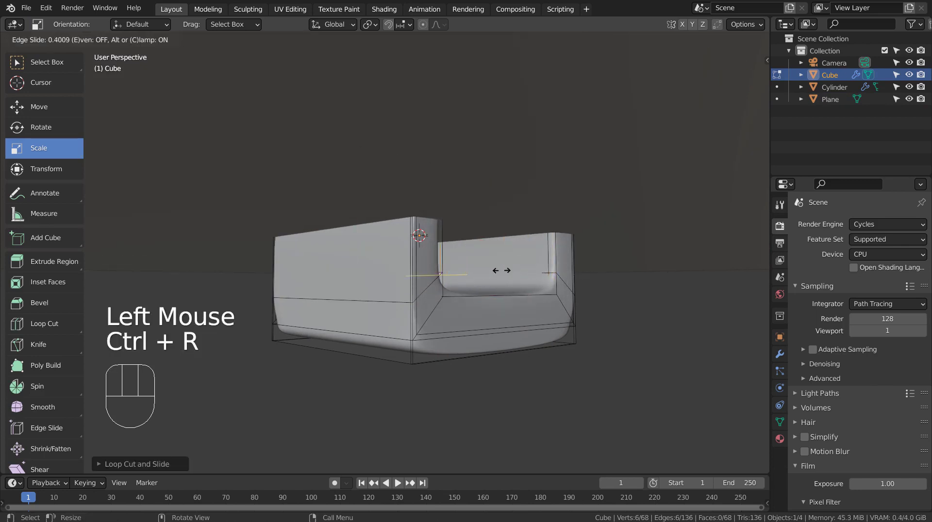
{"action": "left_click", "coordinate": [423, 277]}
{"action": "middle_click_drag", "start_coordinate": [424, 277], "coordinate": [417, 300]}
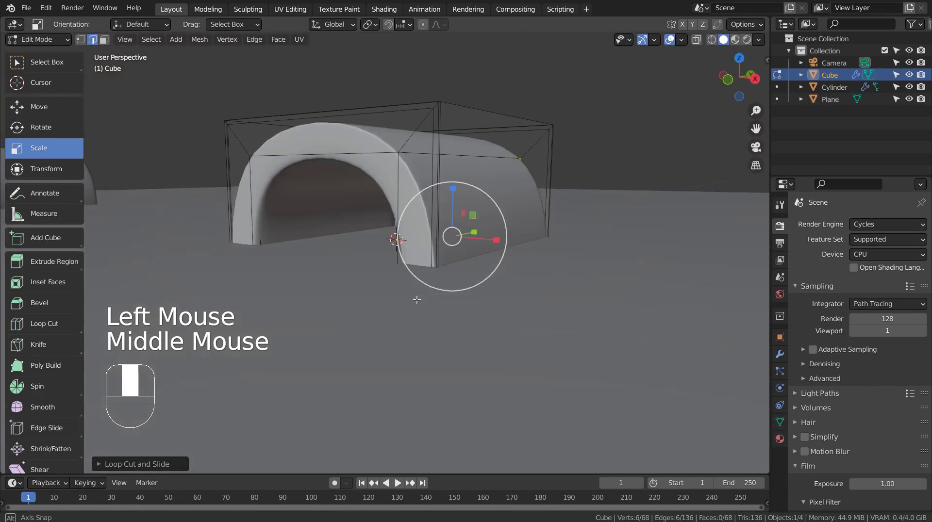
Edge-slide the new loop toward the arch rim and return to Object Mode
{"action": "key", "text": "g"}
{"action": "key", "text": "g"}
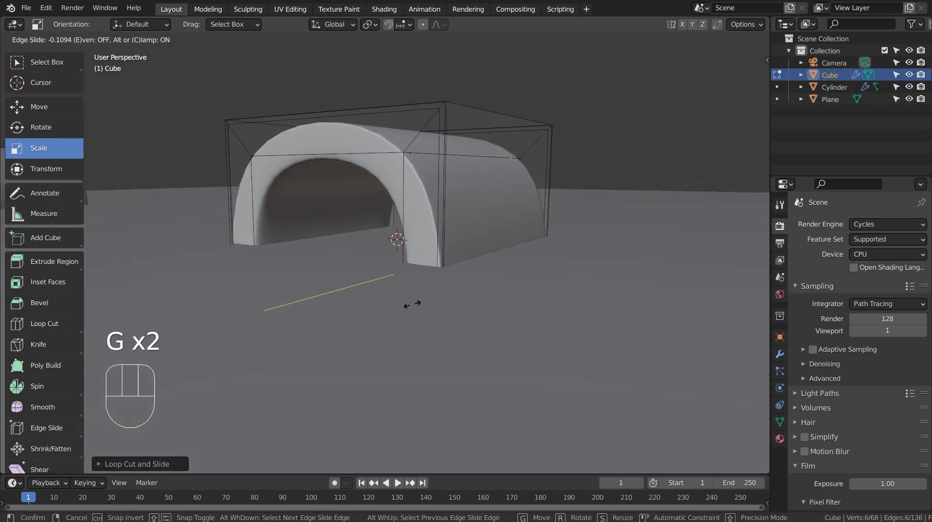
{"action": "left_click", "coordinate": [419, 303]}
{"action": "key", "text": "Tab"}
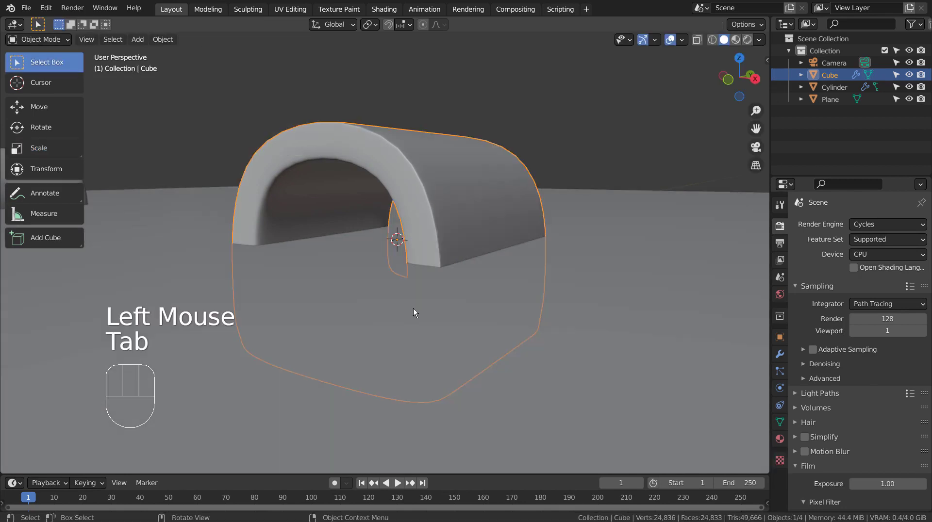
Move the rounded arch left along the X axis beside the first arch
{"action": "middle_click_drag", "start_coordinate": [412, 308], "coordinate": [459, 310]}
{"action": "left_click", "coordinate": [490, 164]}
{"action": "scroll", "coordinate": [490, 165], "scroll_direction": "down", "scroll_amount": 4}
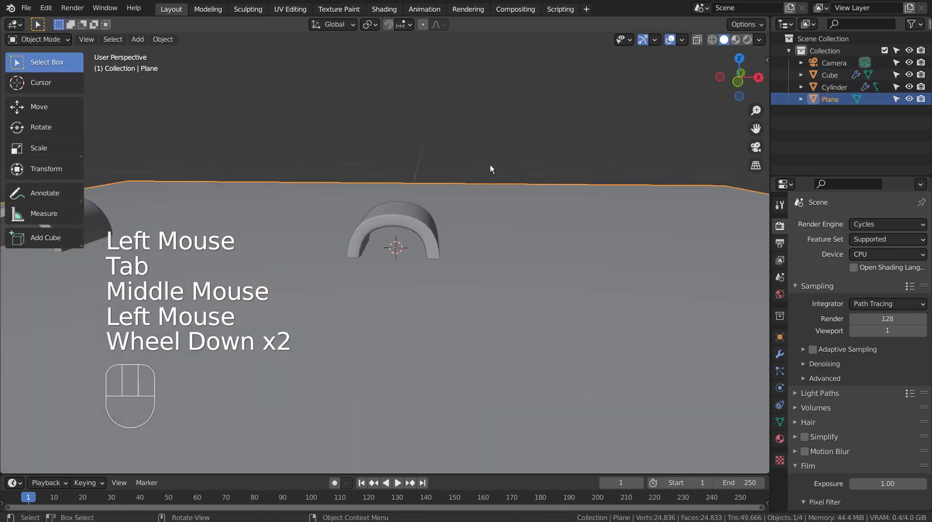
{"action": "left_click", "coordinate": [404, 234]}
{"action": "key", "text": "g"}
{"action": "key", "text": "x"}
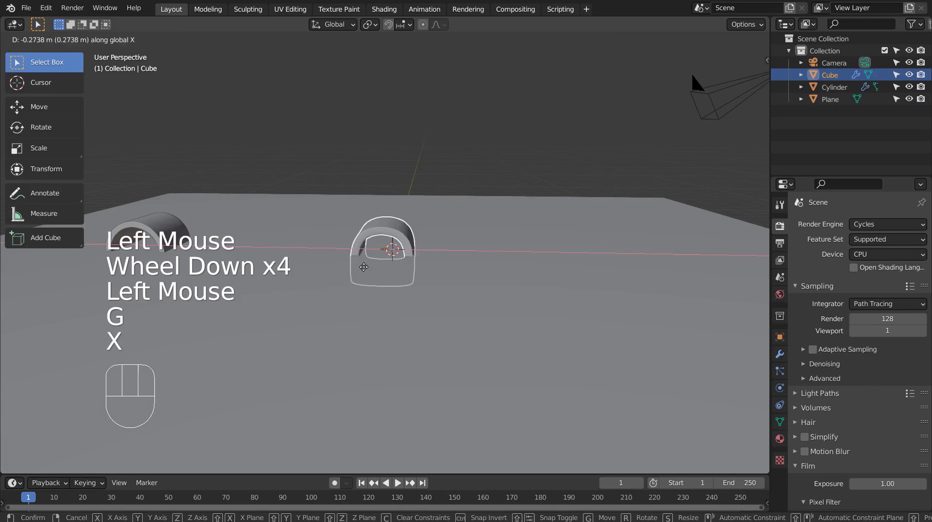
{"action": "left_click", "coordinate": [367, 216]}
{"action": "double_click", "coordinate": [401, 179]}
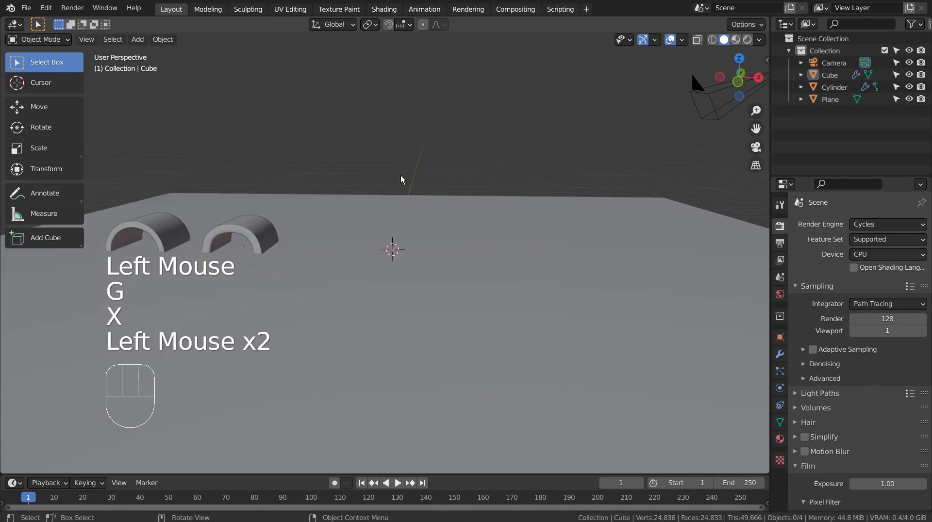
Center the rounded arch in front orthographic view and enter Edit Mode
{"action": "key", "text": "KP_1"}
{"action": "middle_click_drag", "start_coordinate": [298, 238], "coordinate": [459, 227], "text": "shift"}
{"action": "scroll", "coordinate": [371, 232], "scroll_direction": "up", "scroll_amount": 5}
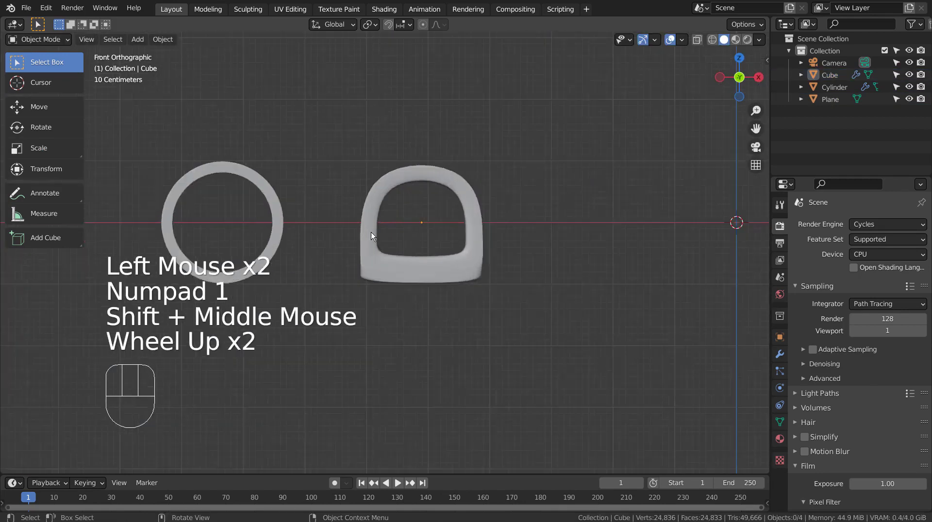
{"action": "middle_click_drag", "start_coordinate": [339, 231], "coordinate": [500, 286], "text": "shift"}
{"action": "key", "text": "Tab"}
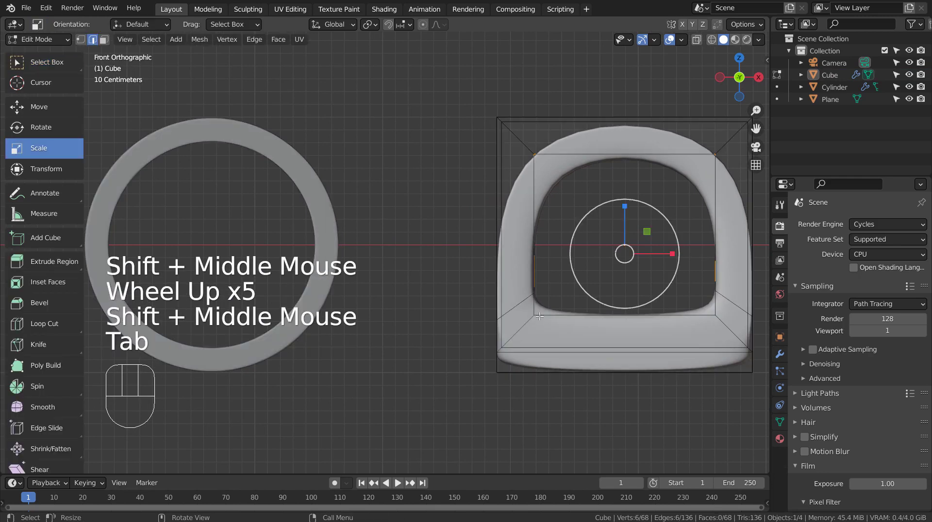
Try several loop cuts on the arch and undo each one
{"action": "key", "text": "ctrl+r"}
{"action": "left_click", "coordinate": [530, 322]}
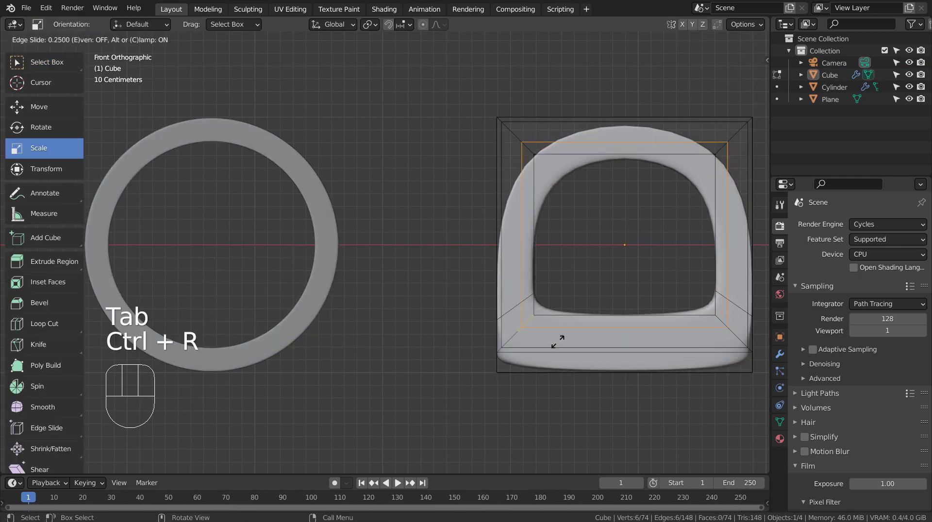
{"action": "left_click", "coordinate": [557, 336]}
{"action": "key", "text": "ctrl+z"}
{"action": "middle_click_drag", "start_coordinate": [597, 308], "coordinate": [499, 211]}
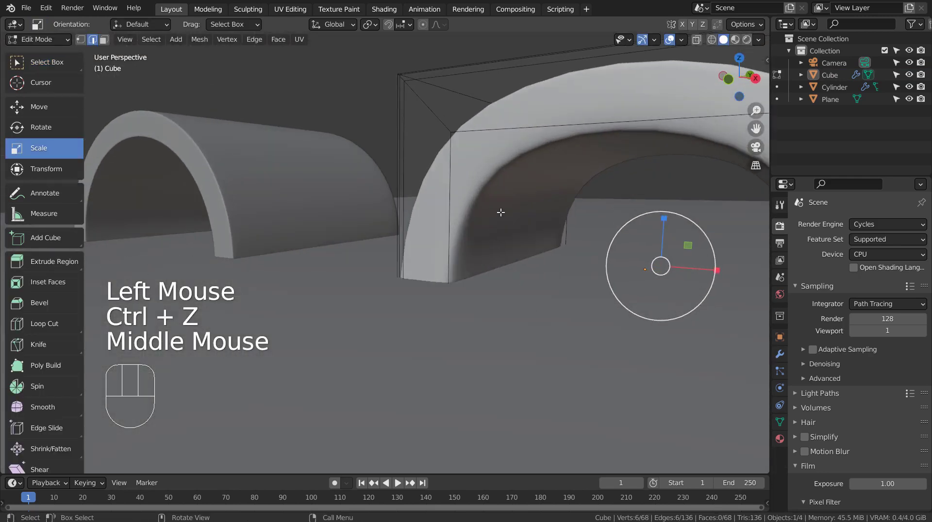
{"action": "key", "text": "ctrl+r"}
{"action": "left_click", "coordinate": [545, 131]}
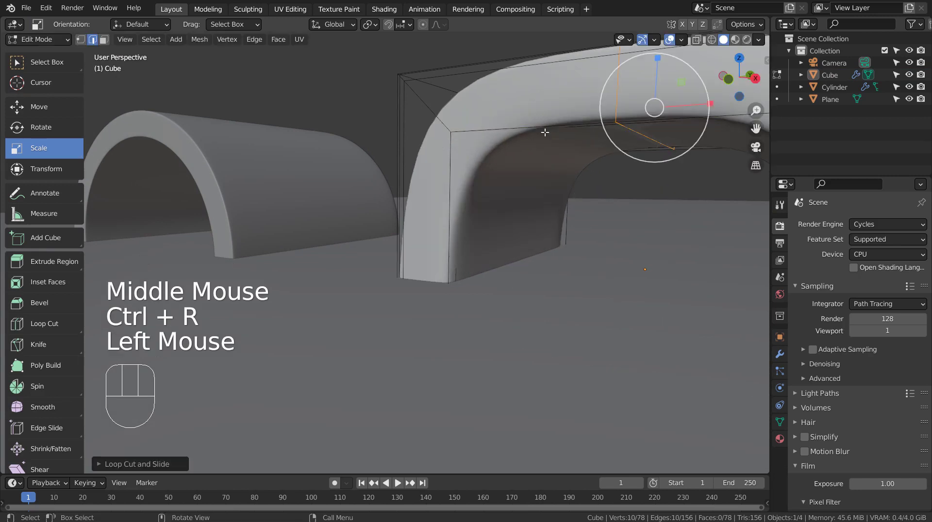
{"action": "key", "text": "ctrl+z"}
{"action": "key", "text": "ctrl+r"}
{"action": "left_click", "coordinate": [545, 139]}
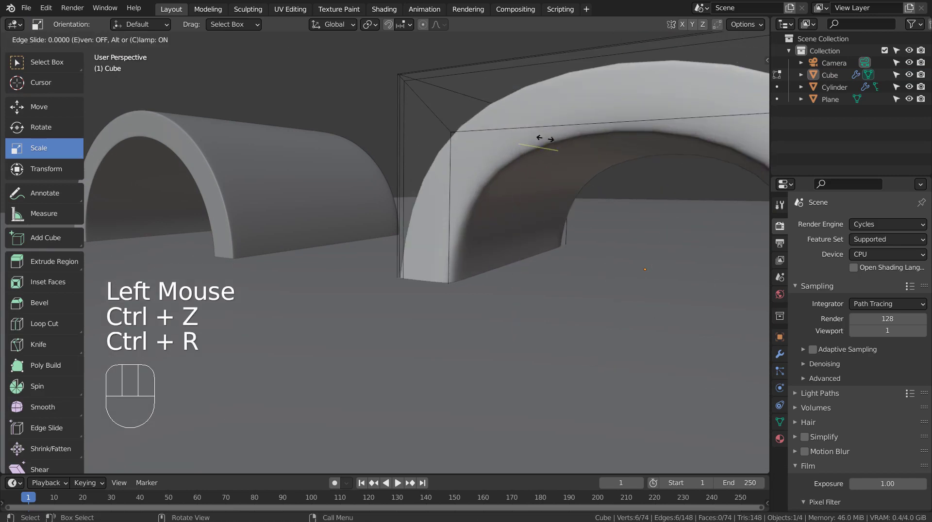
{"action": "left_click", "coordinate": [715, 146]}
{"action": "key", "text": "ctrl+z"}
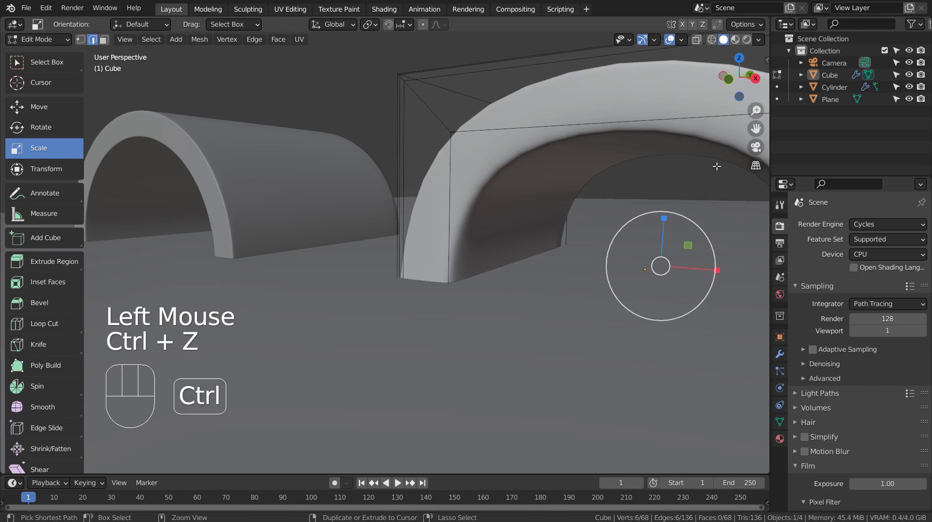
In wireframe, add and slide two loop cuts across the rounded arch, then leave Edit Mode
{"action": "middle_click_drag", "start_coordinate": [716, 145], "coordinate": [621, 204]}
{"action": "key", "text": "shift+z"}
{"action": "middle_click_drag", "start_coordinate": [621, 203], "coordinate": [598, 229]}
{"action": "scroll", "coordinate": [597, 229], "scroll_direction": "down", "scroll_amount": 2}
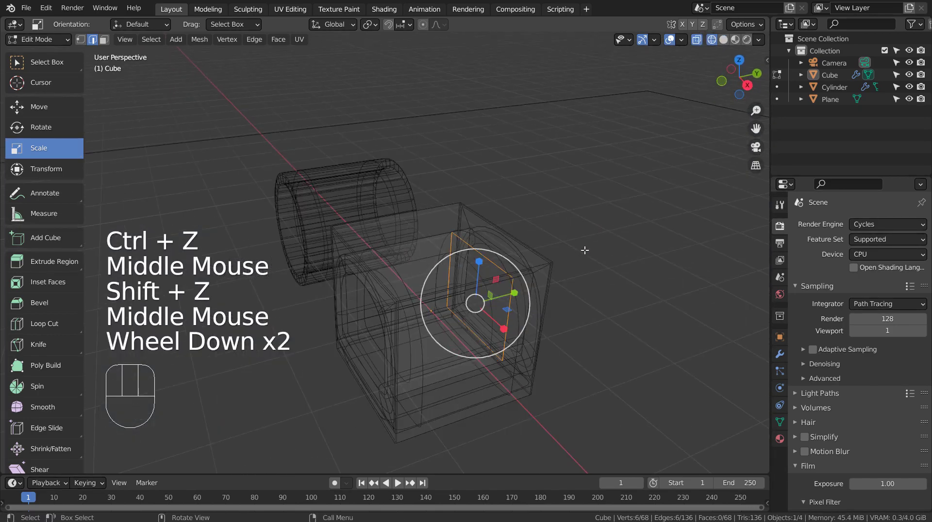
{"action": "key", "text": "ctrl+r"}
{"action": "left_click", "coordinate": [408, 246]}
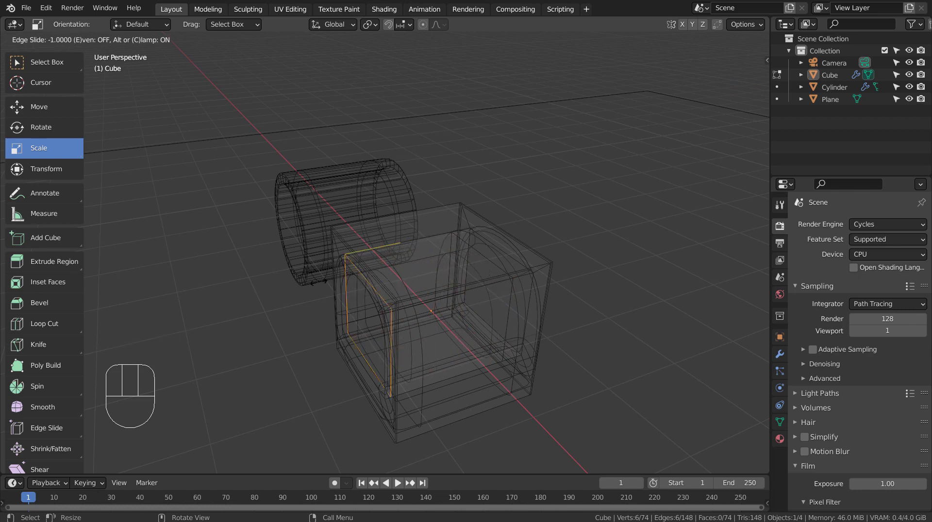
{"action": "left_click", "coordinate": [359, 274]}
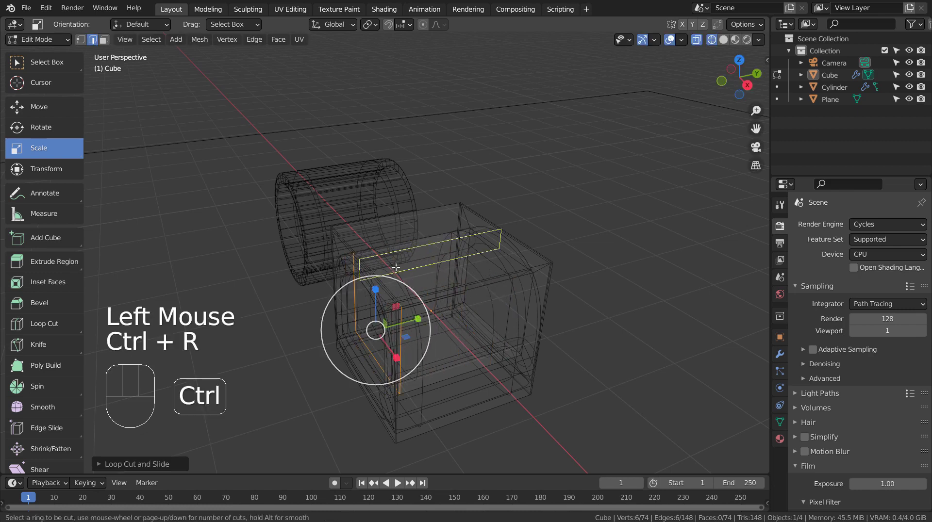
{"action": "left_click", "coordinate": [396, 268]}
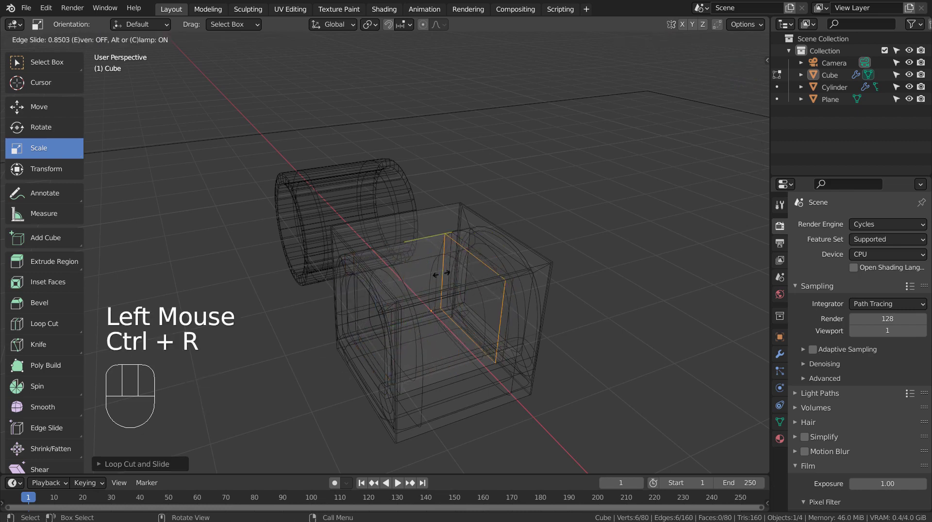
{"action": "left_click", "coordinate": [473, 301]}
{"action": "key", "text": "Tab"}
Return to solid shading and view both arches in front orthographic view
{"action": "key", "text": "shift+z"}
{"action": "middle_click_drag", "start_coordinate": [475, 314], "coordinate": [569, 286]}
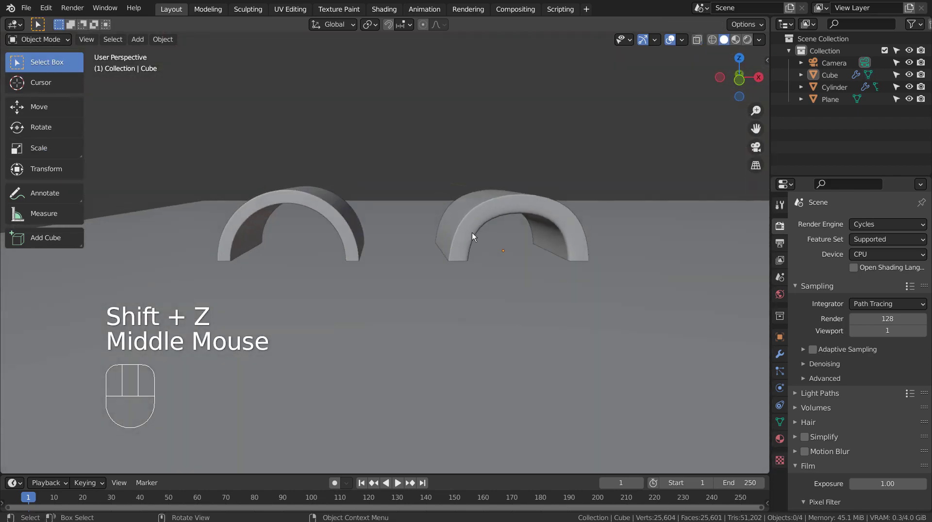
{"action": "middle_click_drag", "start_coordinate": [593, 257], "coordinate": [582, 129]}
{"action": "scroll", "coordinate": [593, 236], "scroll_direction": "down", "scroll_amount": 2}
{"action": "left_click", "coordinate": [597, 203]}
{"action": "key", "text": "KP_1"}
{"action": "scroll", "coordinate": [491, 261], "scroll_direction": "up", "scroll_amount": 2}
Bring up the Add menu's Mesh > Single Vert option
{"action": "key", "text": "shift+a"}
{"action": "mouse_move", "coordinate": [487, 258]}
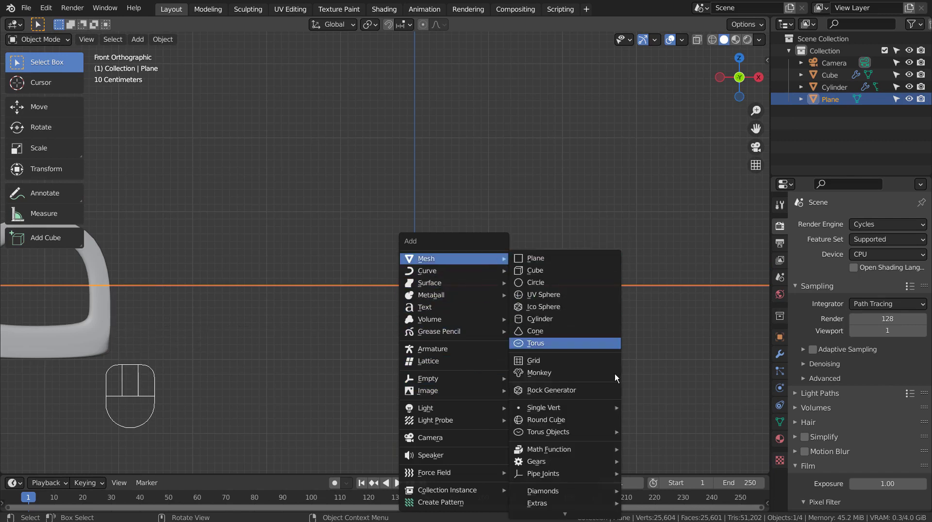
{"action": "mouse_move", "coordinate": [607, 408]}
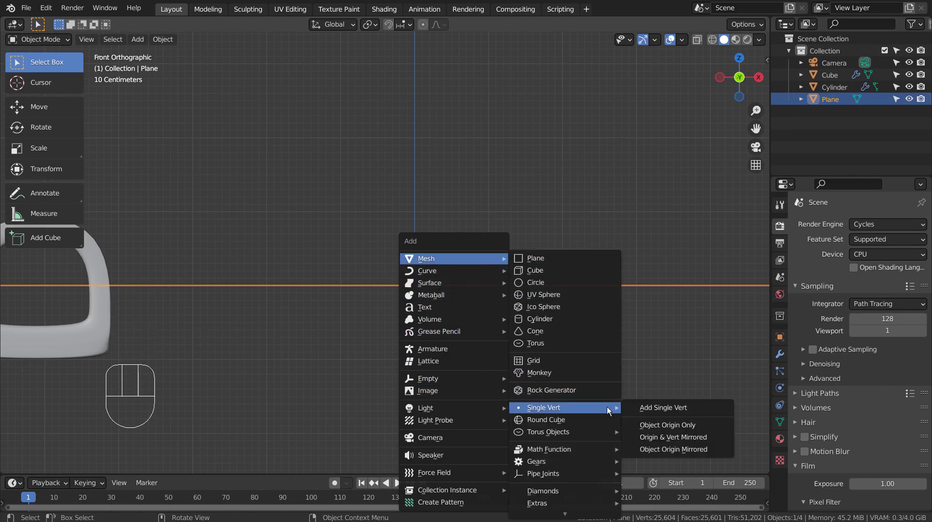
Add a single-vertex Vert object, undo a trial vertex move, and return to Object Mode
{"action": "left_click", "coordinate": [699, 409]}
{"action": "key", "text": "g"}
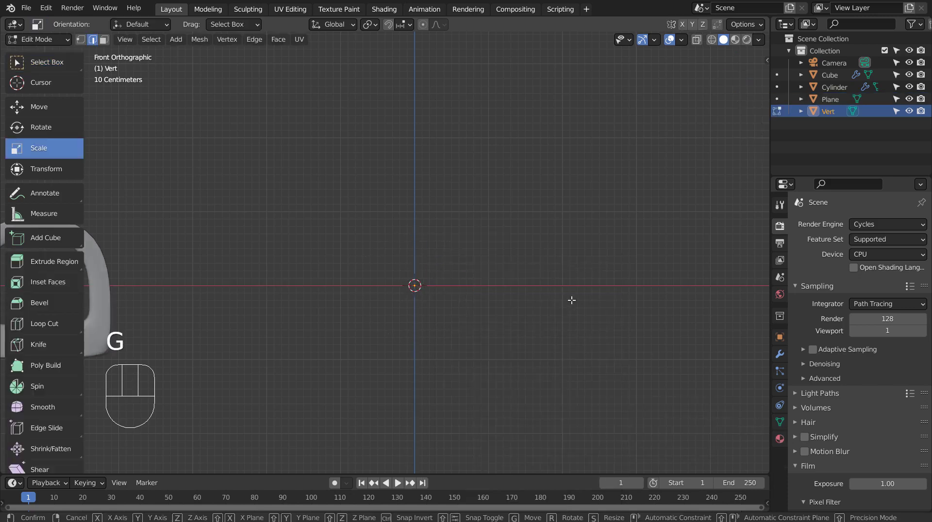
{"action": "key", "text": "z"}
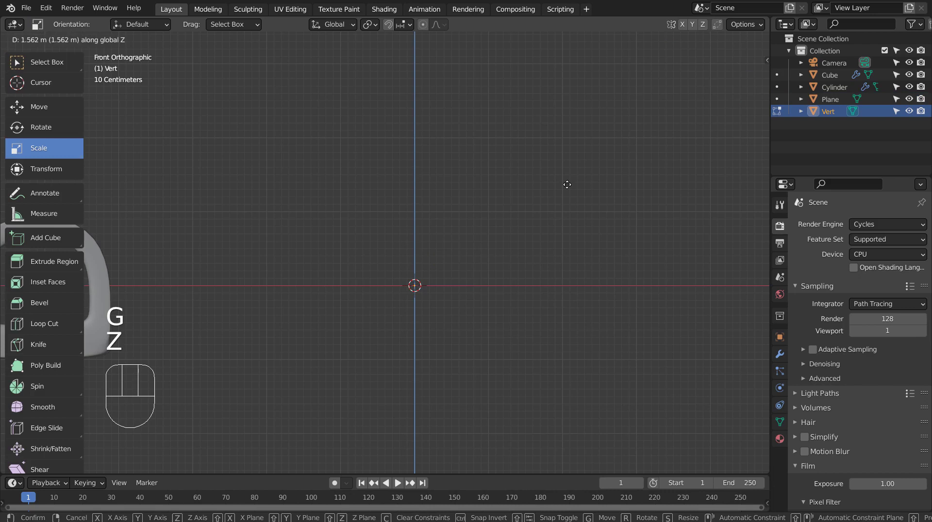
{"action": "left_click", "coordinate": [557, 322]}
{"action": "middle_click_drag", "start_coordinate": [577, 315], "coordinate": [532, 329]}
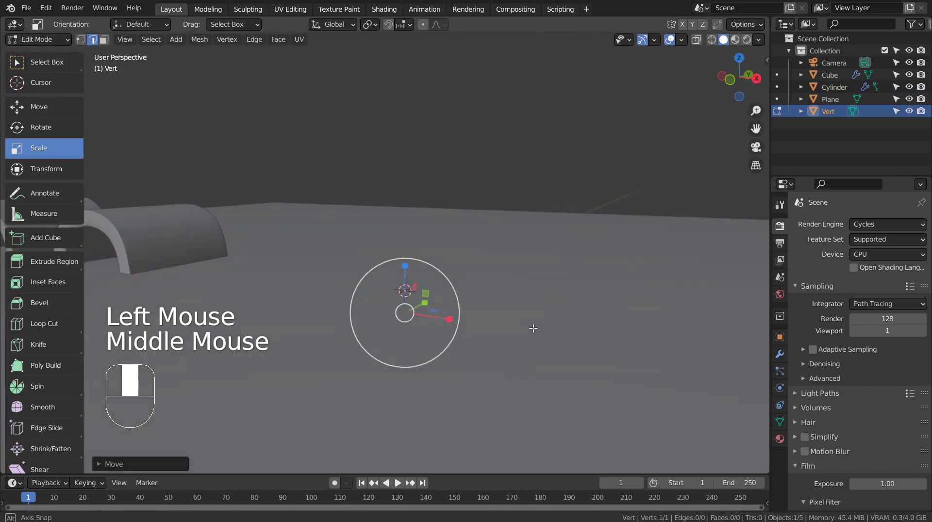
{"action": "key", "text": "ctrl+z"}
{"action": "key", "text": "Tab"}
Raise the Vert object along Z to a snapped height above the origin
{"action": "key", "text": "g"}
{"action": "key", "text": "z"}
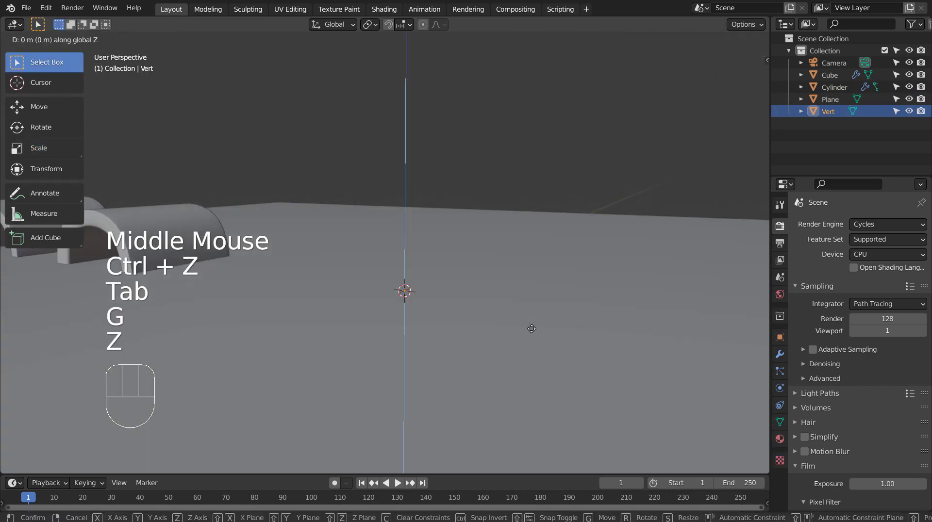
{"action": "left_click", "coordinate": [537, 244]}
{"action": "key", "text": "KP_1"}
{"action": "key", "text": "ctrl+z"}
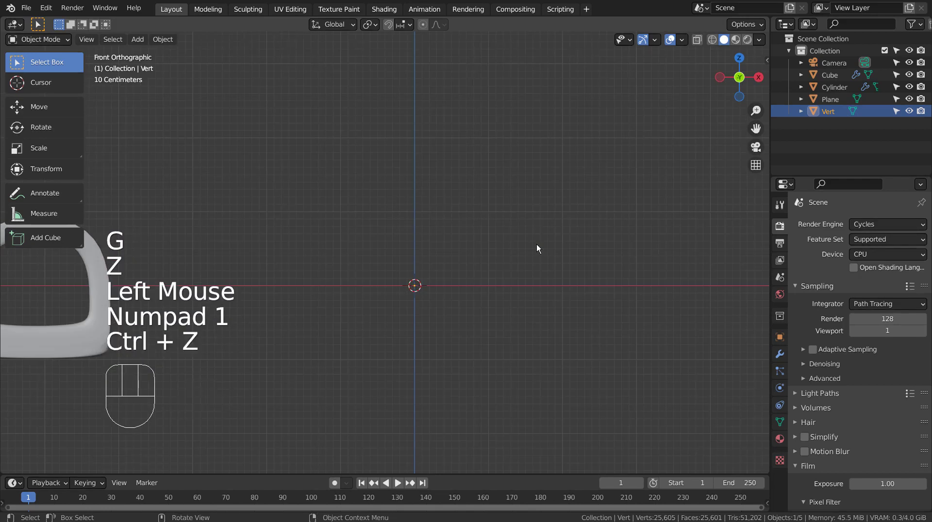
{"action": "key", "text": "g"}
{"action": "key", "text": "z"}
{"action": "left_click", "coordinate": [540, 173], "text": "ctrl"}
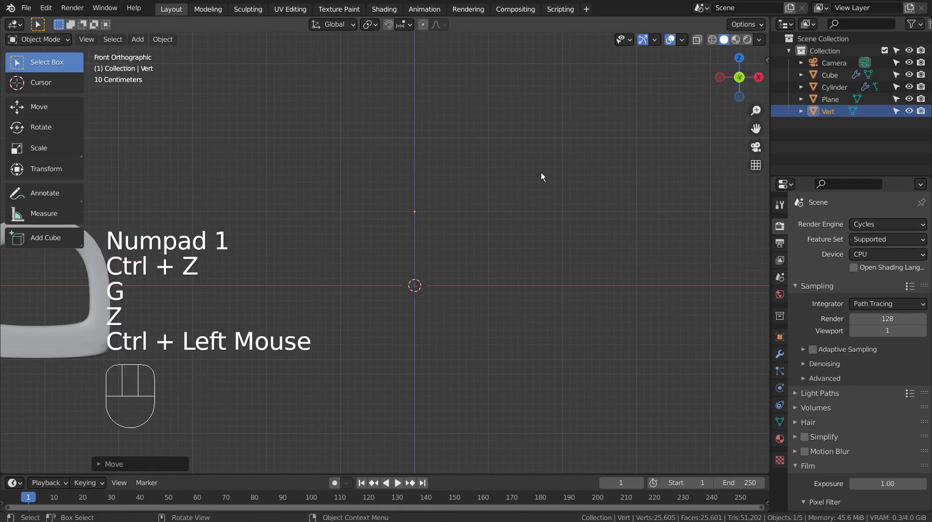
{"action": "scroll", "coordinate": [541, 172], "scroll_direction": "down", "scroll_amount": 1}
{"action": "scroll", "coordinate": [537, 194], "scroll_direction": "up", "scroll_amount": 3}
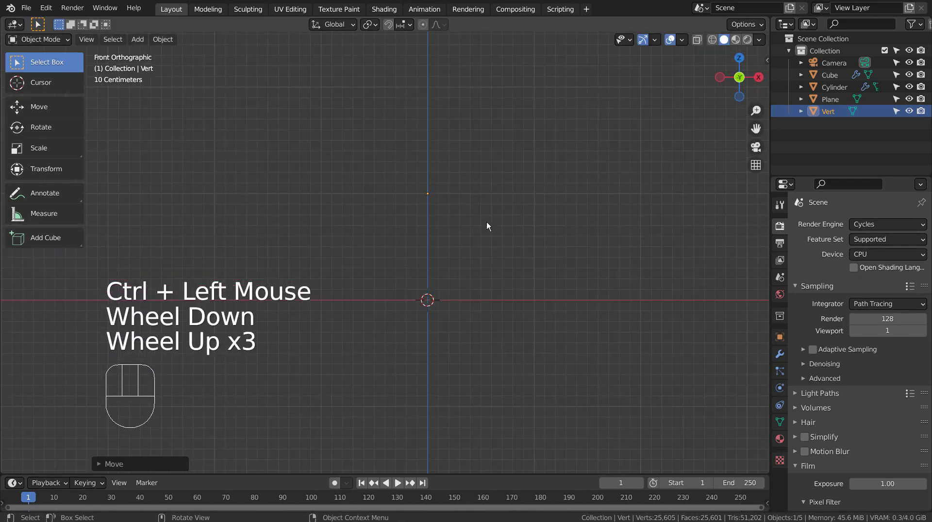
Try extruding a vertex from Vert, undo it, and bring up delete for the object
{"action": "key", "text": "e"}
{"action": "key", "text": "Tab"}
{"action": "key", "text": "e"}
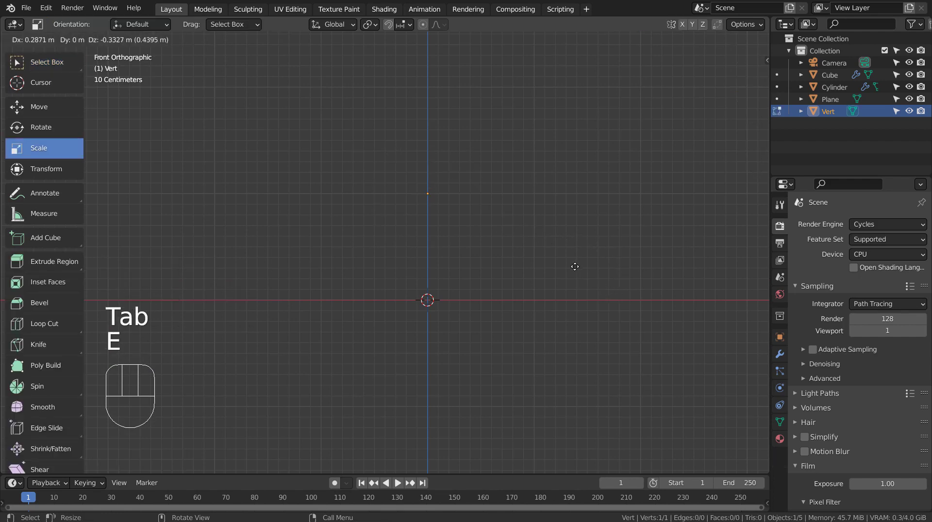
{"action": "left_click", "coordinate": [479, 98]}
{"action": "middle_click_drag", "start_coordinate": [479, 97], "coordinate": [503, 260]}
{"action": "scroll", "coordinate": [503, 252], "scroll_direction": "down", "scroll_amount": 2}
{"action": "key", "text": "ctrl+z"}
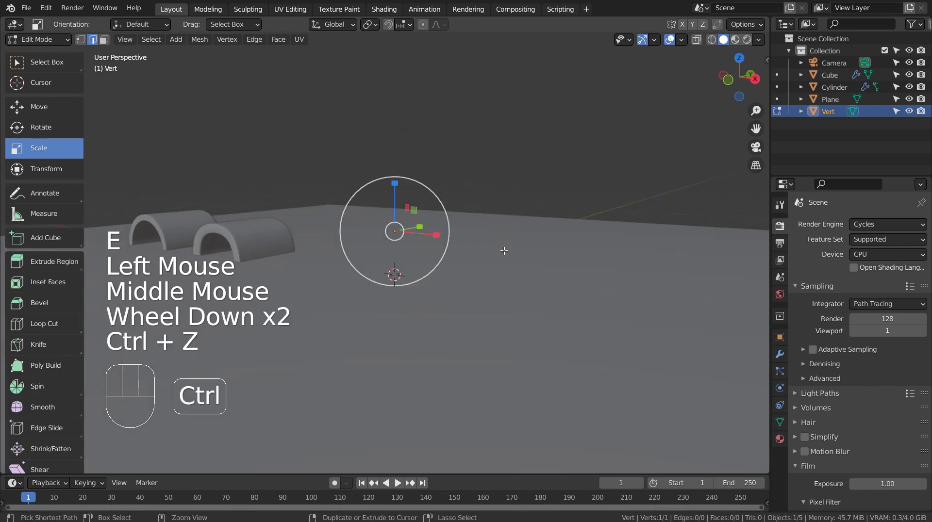
{"action": "key", "text": "Tab"}
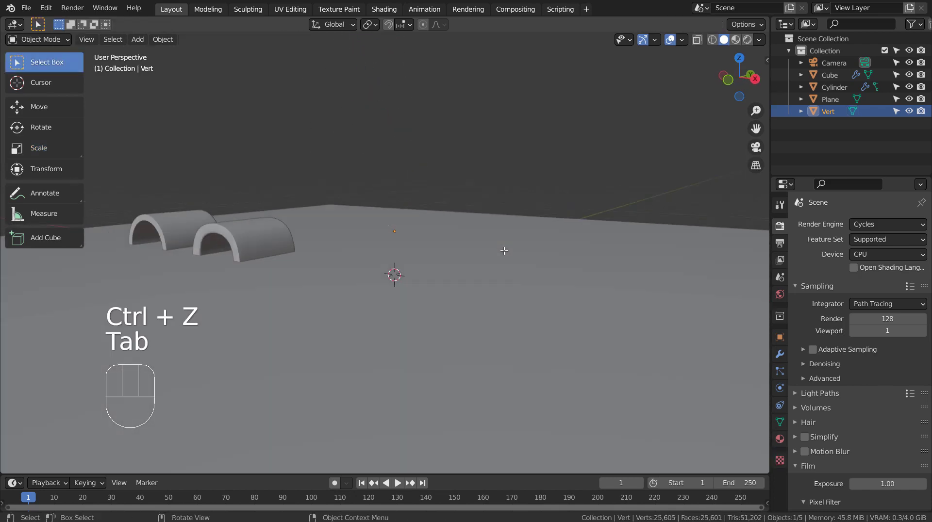
{"action": "key", "text": "x"}
{"action": "left_click", "coordinate": [504, 251]}
{"action": "key", "text": "KP_1"}
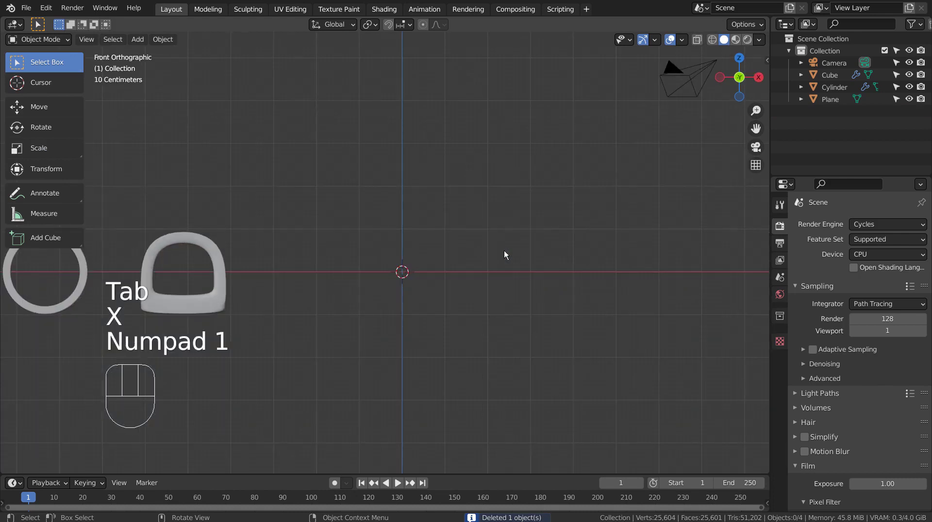
{"action": "key", "text": "shift+a"}
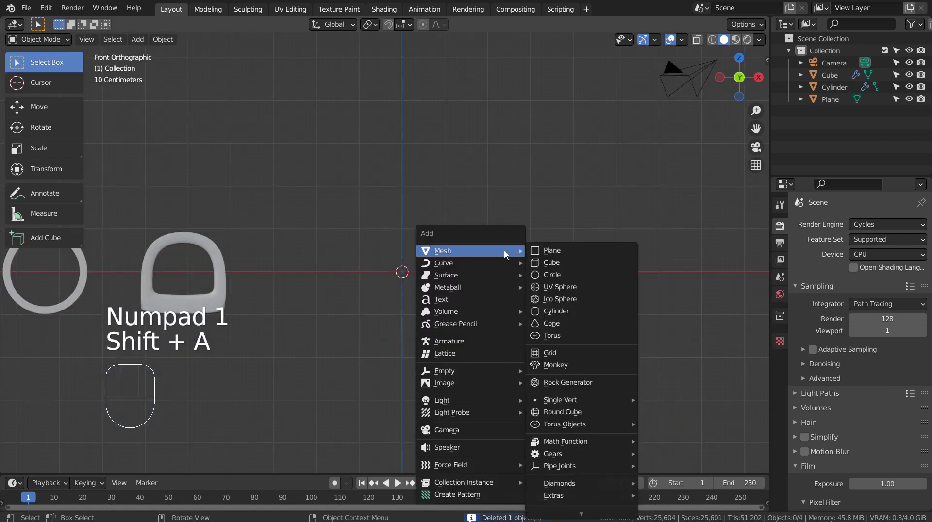
{"action": "mouse_move", "coordinate": [555, 399]}
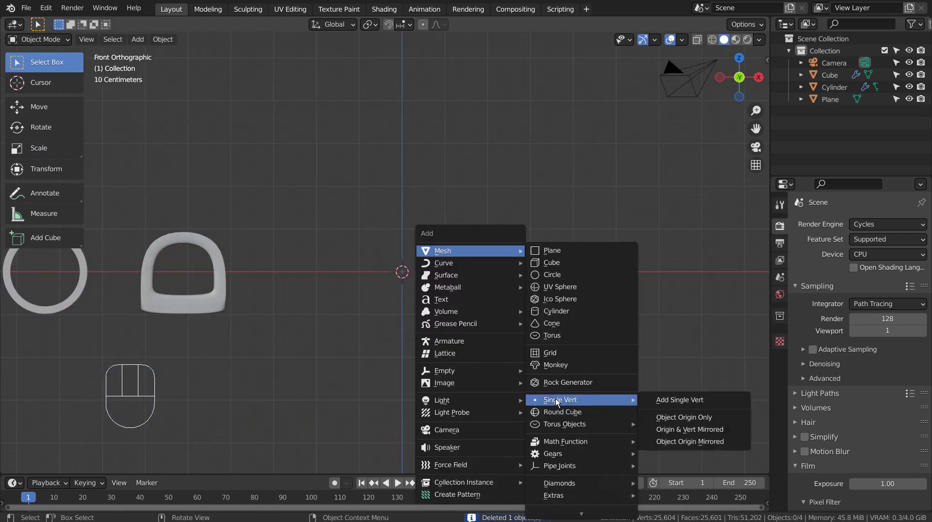
{"action": "left_click", "coordinate": [666, 400]}
{"action": "key", "text": "e"}
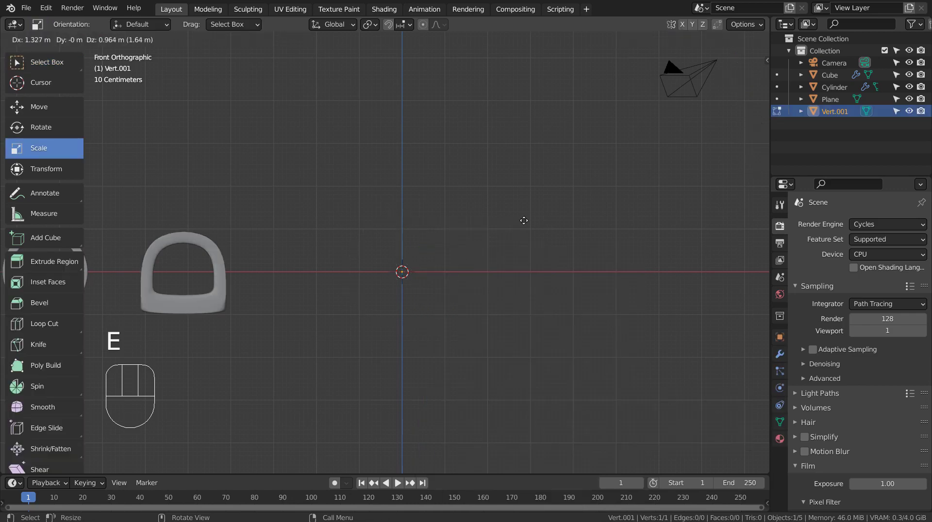
{"action": "left_click", "coordinate": [524, 220]}
{"action": "middle_click_drag", "start_coordinate": [524, 221], "coordinate": [548, 293]}
{"action": "key", "text": "Tab"}
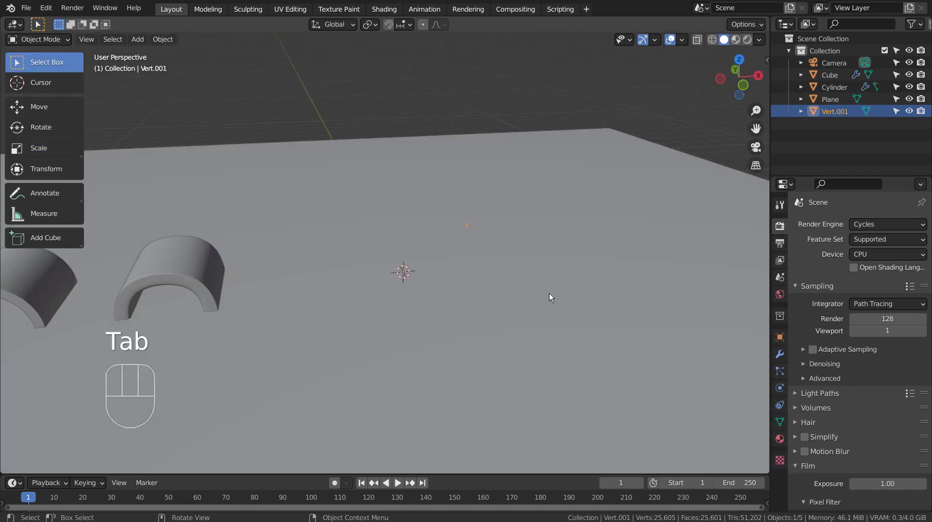
{"action": "key", "text": "x"}
{"action": "left_click", "coordinate": [543, 284]}
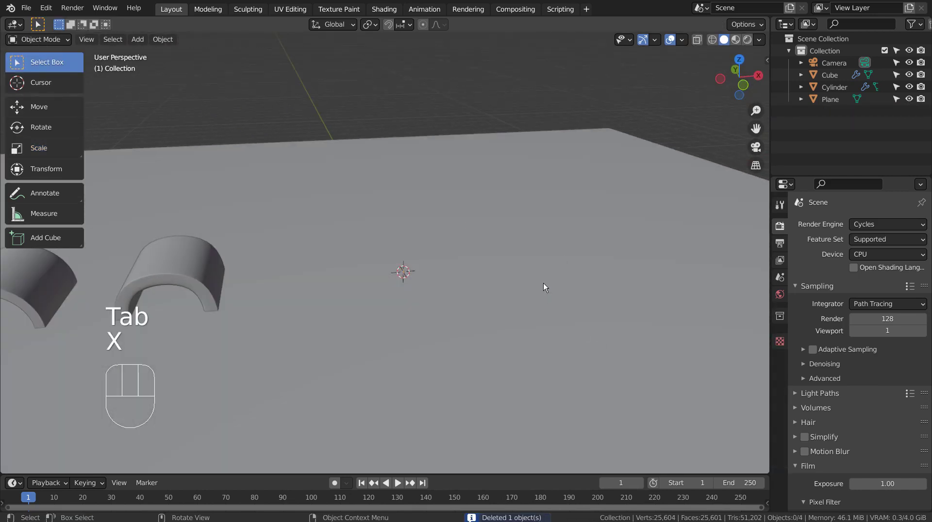
Add a plane and merge its four vertices into one at the center
{"action": "key", "text": "KP_1"}
{"action": "key", "text": "shift+a"}
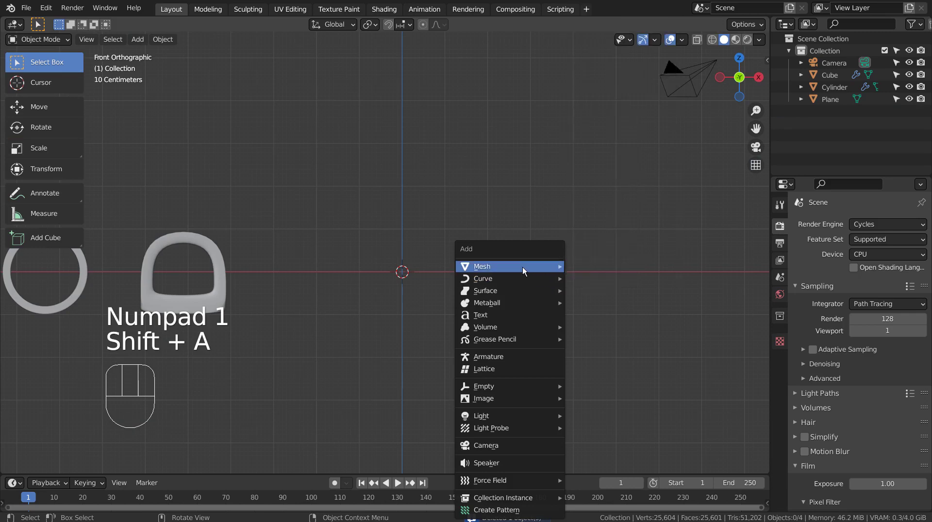
{"action": "mouse_move", "coordinate": [523, 267]}
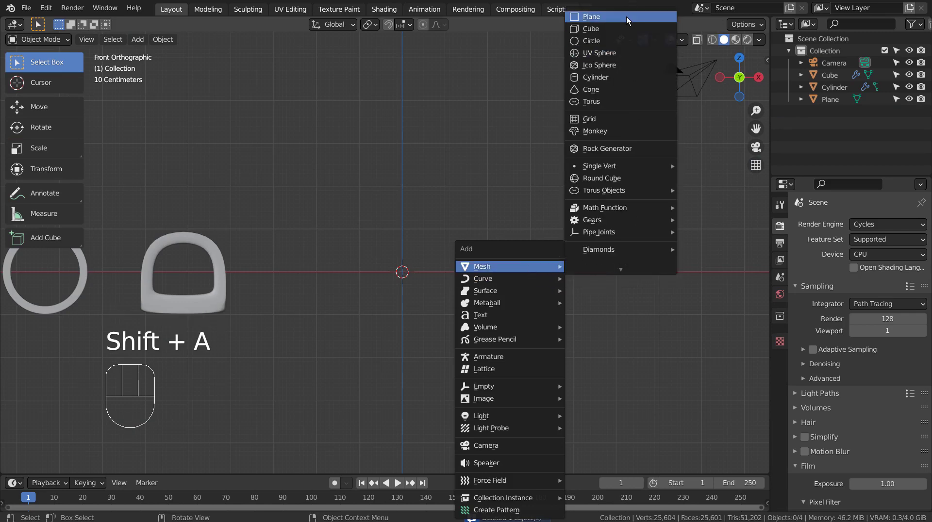
{"action": "left_click", "coordinate": [626, 16]}
{"action": "middle_click_drag", "start_coordinate": [582, 140], "coordinate": [544, 223]}
{"action": "key", "text": "Tab"}
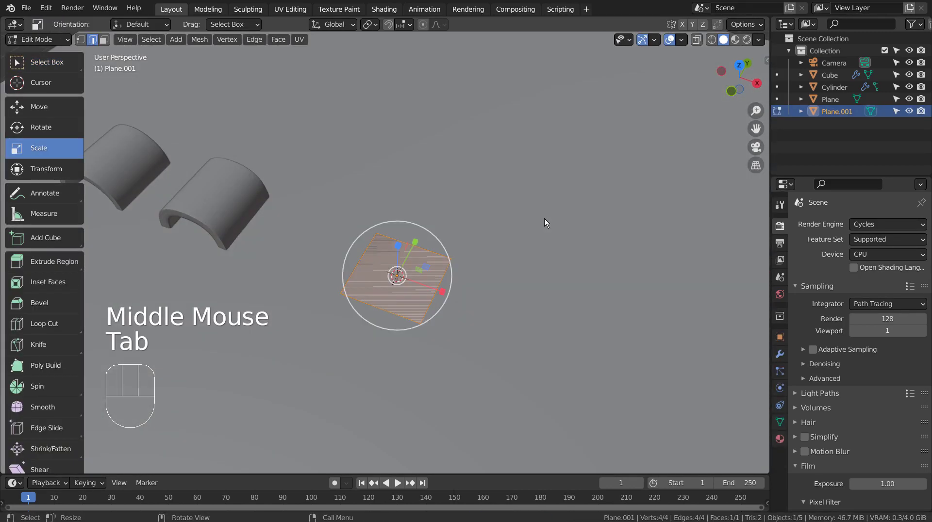
{"action": "key", "text": "1"}
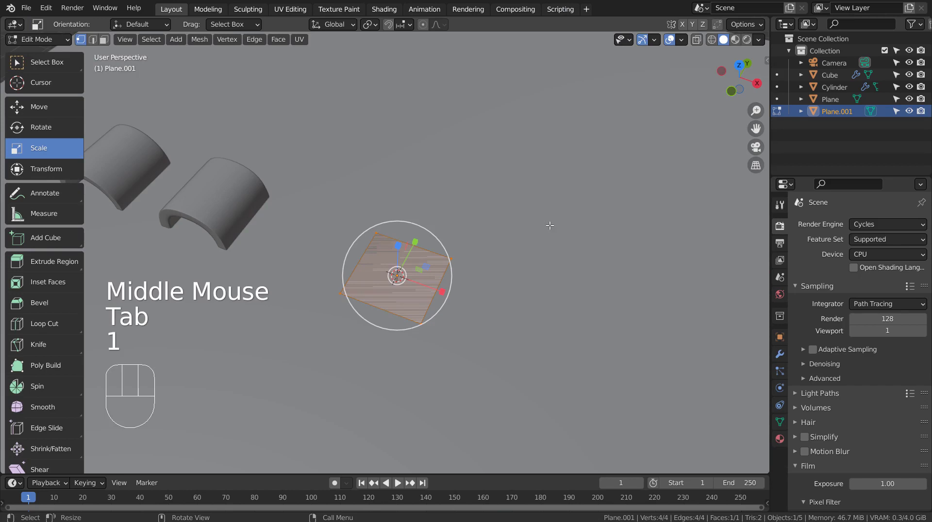
{"action": "key", "text": "m"}
{"action": "left_click", "coordinate": [550, 226]}
Raise Plane.001 about 1.735 m along Z and reopen it for mesh editing
{"action": "key", "text": "Tab"}
{"action": "key", "text": "KP_1"}
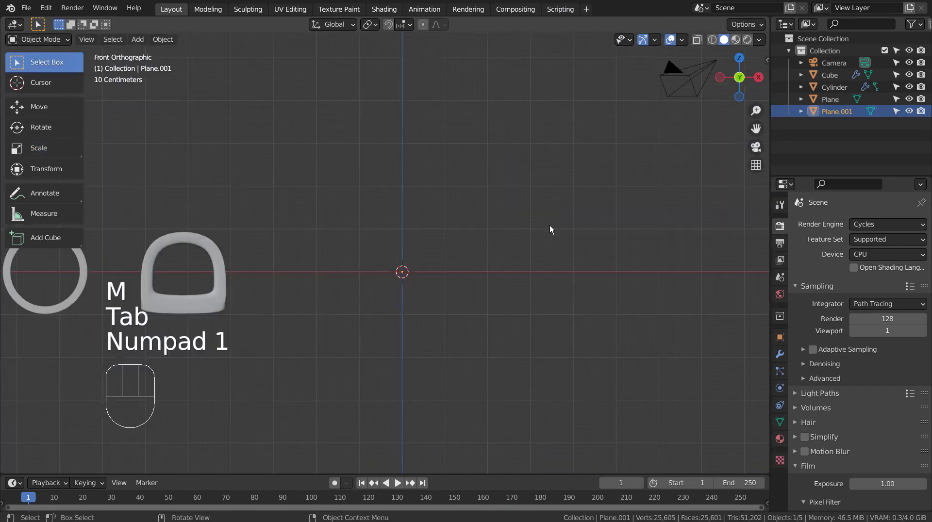
{"action": "key", "text": "g"}
{"action": "key", "text": "z"}
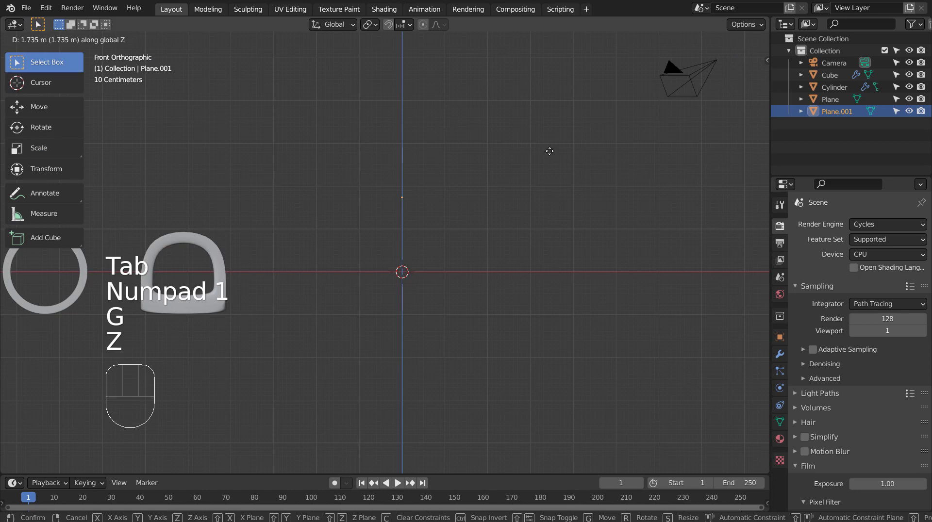
{"action": "left_click", "coordinate": [523, 224], "text": "ctrl"}
{"action": "scroll", "coordinate": [504, 243], "scroll_direction": "up", "scroll_amount": 2}
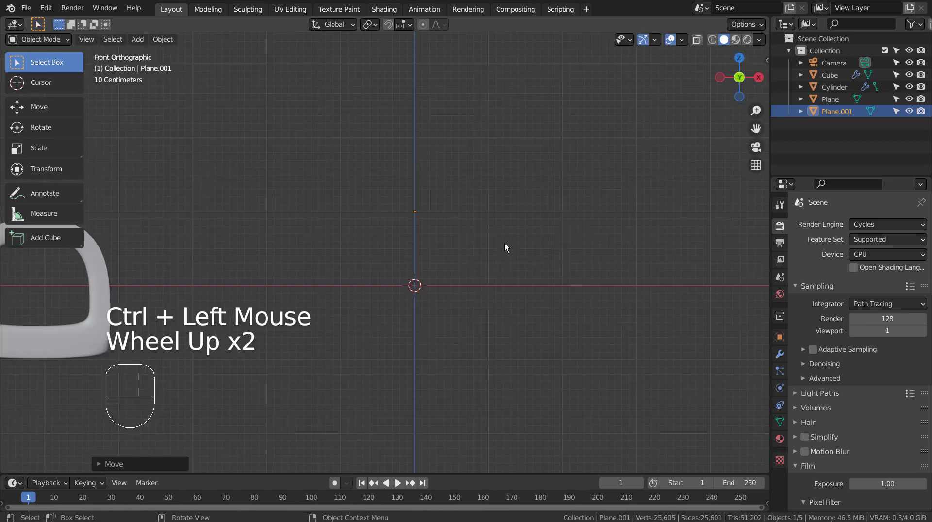
{"action": "key", "text": "Tab"}
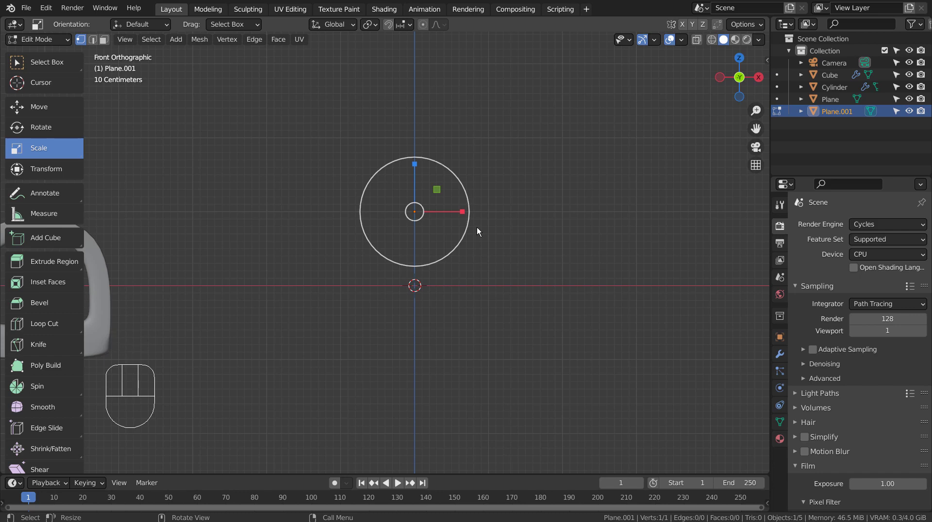
Extrude an edge 1 m to the right, then another straight down to the ground line
{"action": "key", "text": "e"}
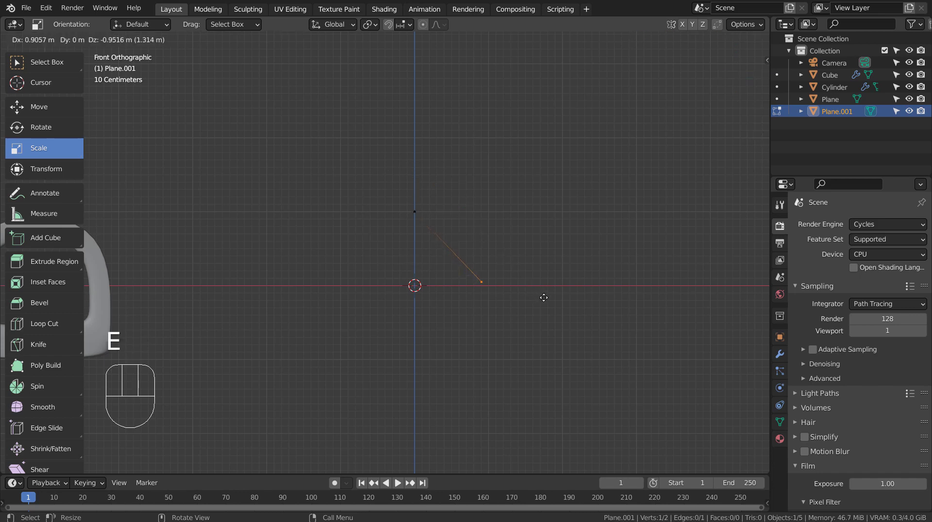
{"action": "left_click", "coordinate": [552, 224], "text": "ctrl"}
{"action": "key", "text": "e"}
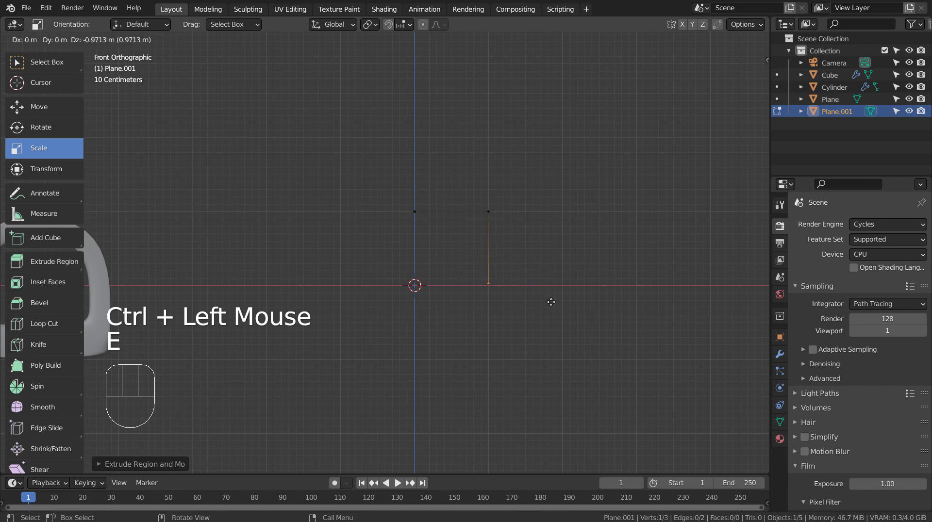
{"action": "left_click", "coordinate": [560, 290], "text": "ctrl"}
{"action": "middle_click_drag", "start_coordinate": [514, 219], "coordinate": [454, 223], "text": "shift"}
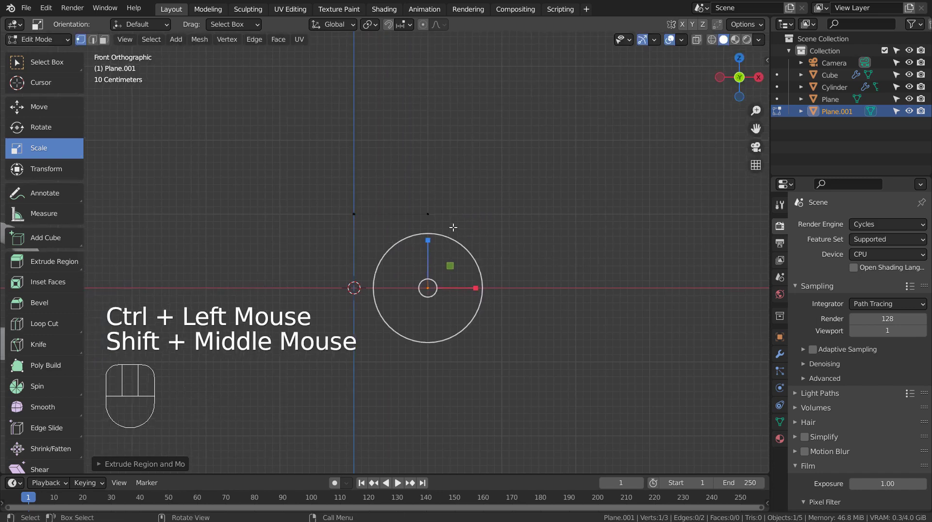
Try a vertex bevel on the top-right corner, then undo it
{"action": "left_click", "coordinate": [434, 216]}
{"action": "scroll", "coordinate": [506, 232], "scroll_direction": "up", "scroll_amount": 3}
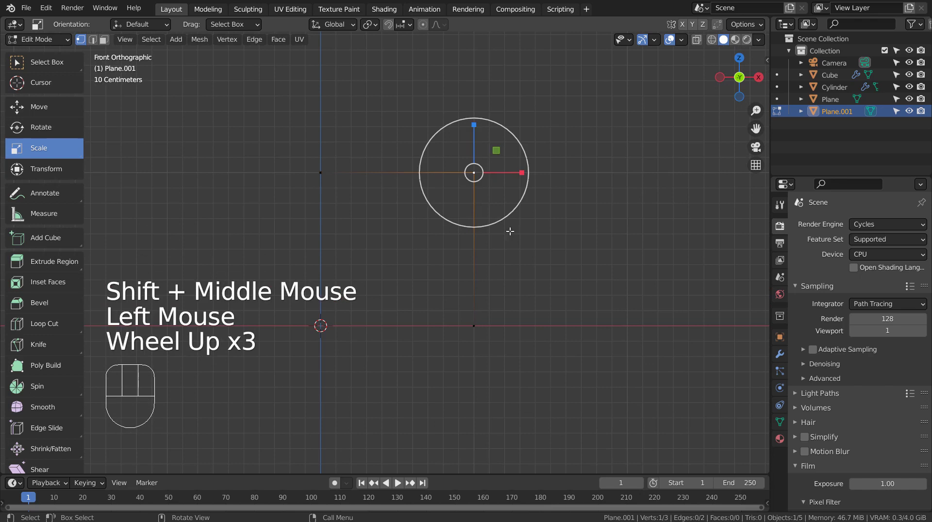
{"action": "key", "text": "ctrl+b"}
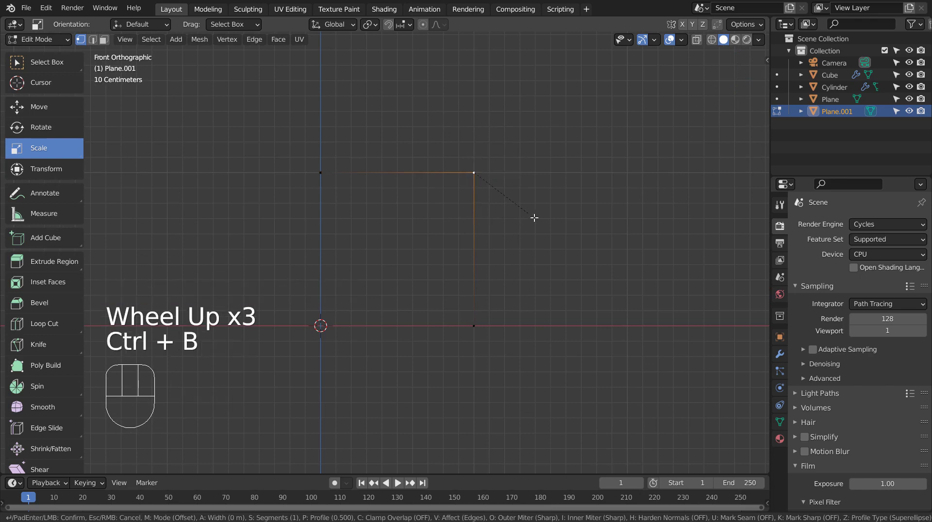
{"action": "key", "text": "v"}
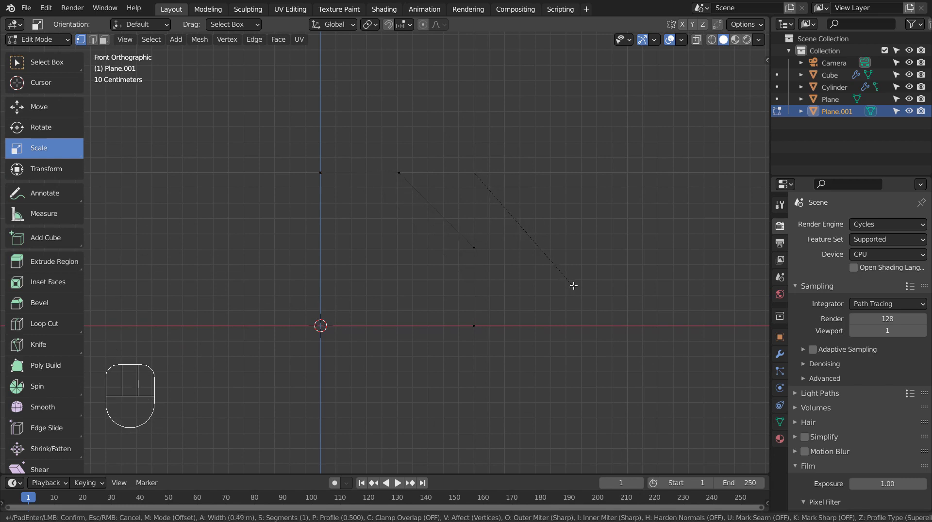
{"action": "left_click", "coordinate": [574, 285]}
{"action": "key", "text": "ctrl+z"}
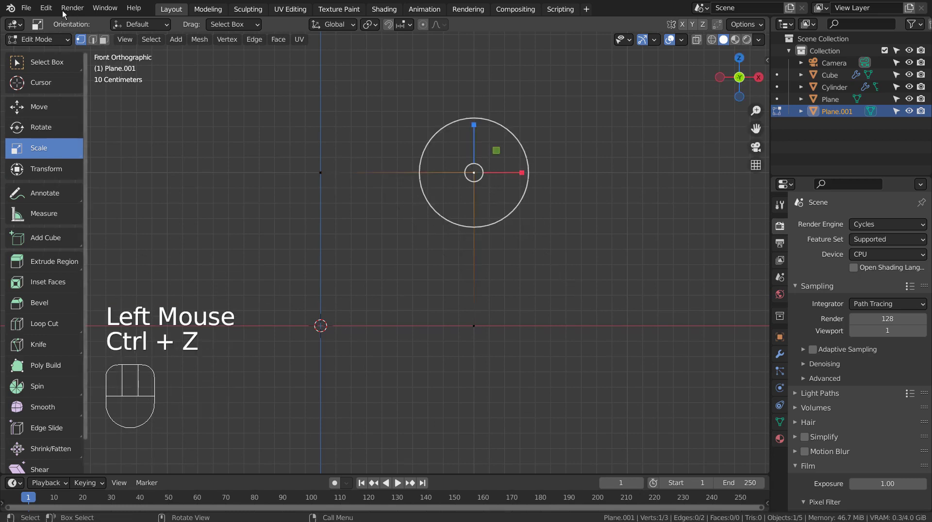
Apply the blender light v3 preset from the Themes section of Preferences
{"action": "left_click", "coordinate": [46, 8]}
{"action": "left_click", "coordinate": [81, 182]}
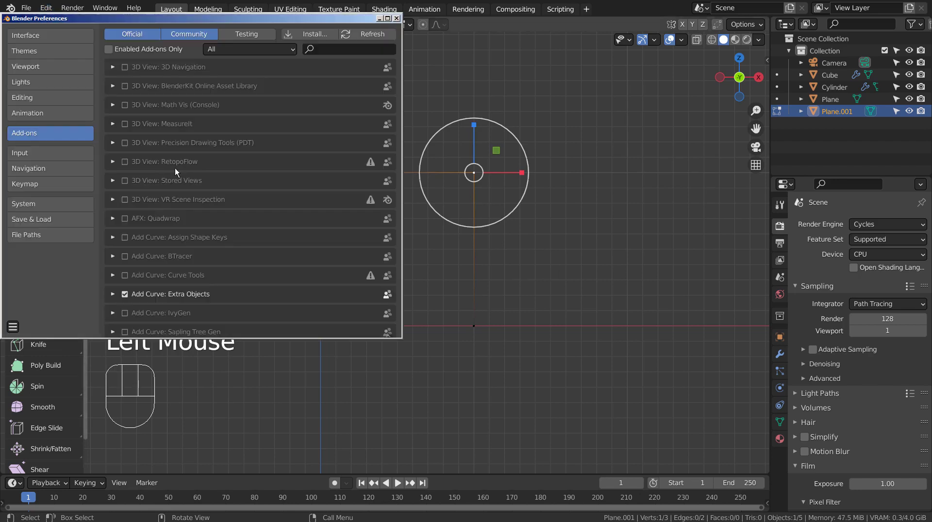
{"action": "left_click", "coordinate": [35, 42]}
{"action": "left_click", "coordinate": [35, 47]}
{"action": "left_click", "coordinate": [158, 34]}
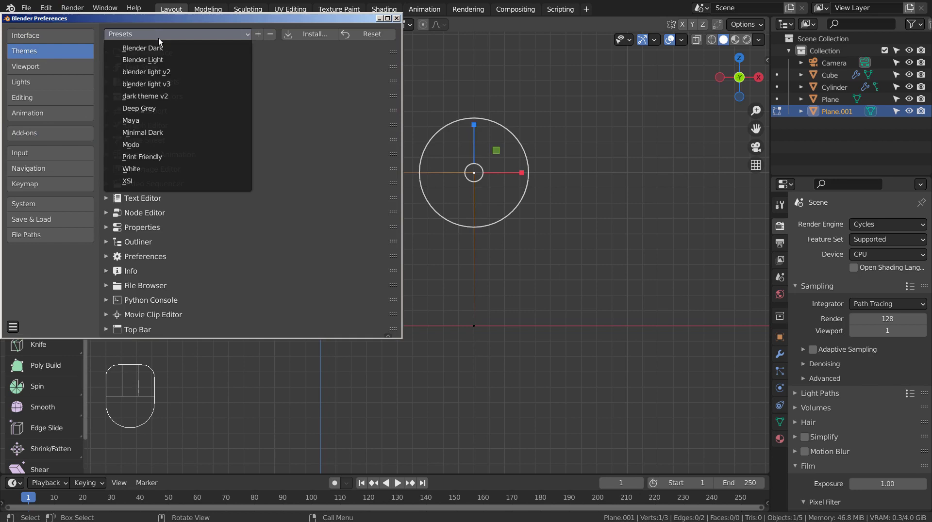
{"action": "left_click", "coordinate": [146, 84]}
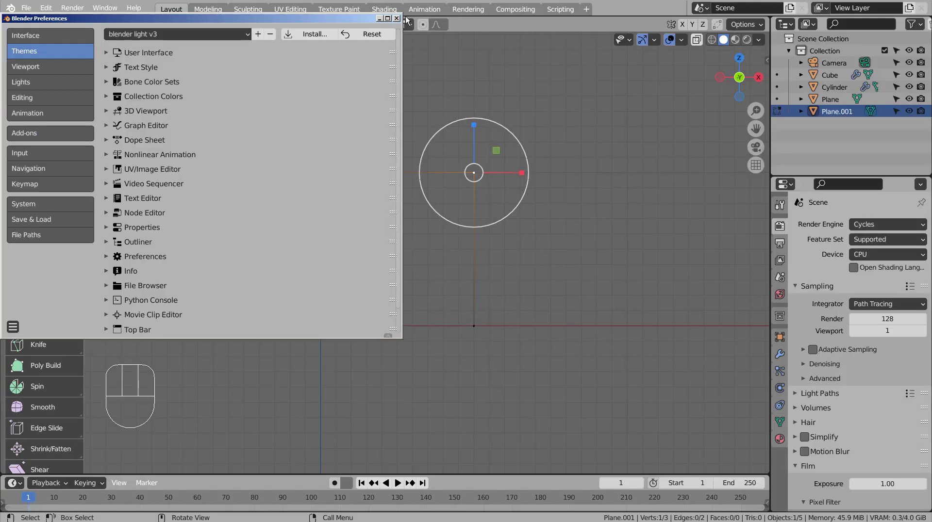
Close Preferences and round the top-right corner vertex with a 4-segment vertex bevel
{"action": "left_click", "coordinate": [396, 18]}
{"action": "middle_click_drag", "start_coordinate": [519, 169], "coordinate": [418, 212], "text": "shift"}
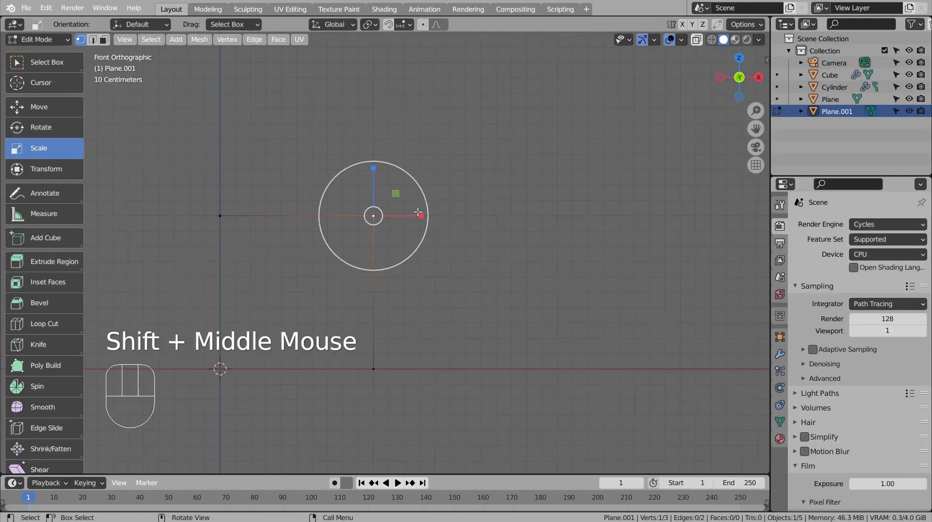
{"action": "scroll", "coordinate": [374, 233], "scroll_direction": "up", "scroll_amount": 1, "text": "shift"}
{"action": "key", "text": "a"}
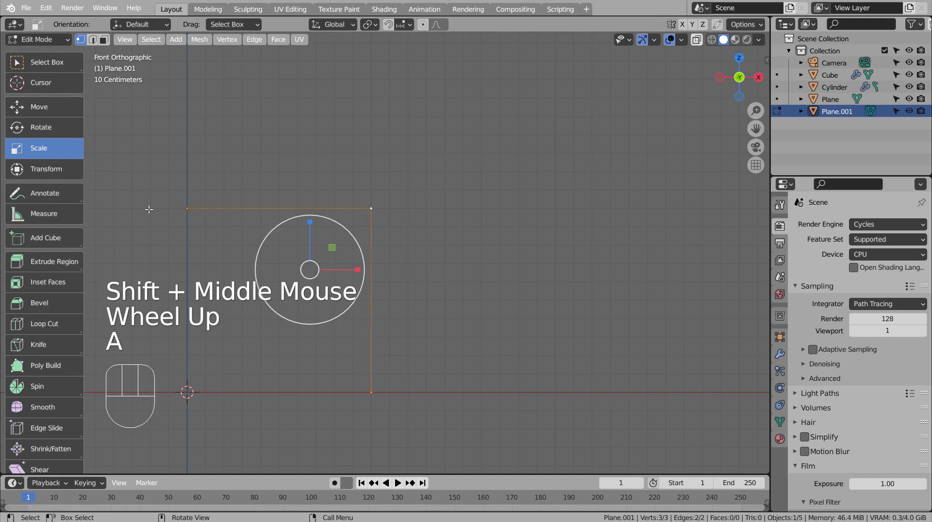
{"action": "left_click", "coordinate": [372, 209]}
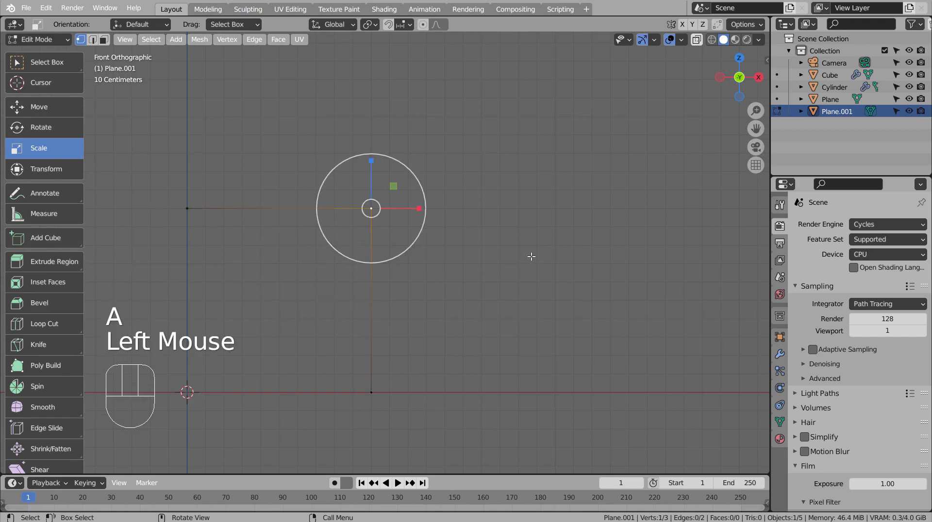
{"action": "key", "text": "ctrl+b"}
{"action": "key", "text": "v"}
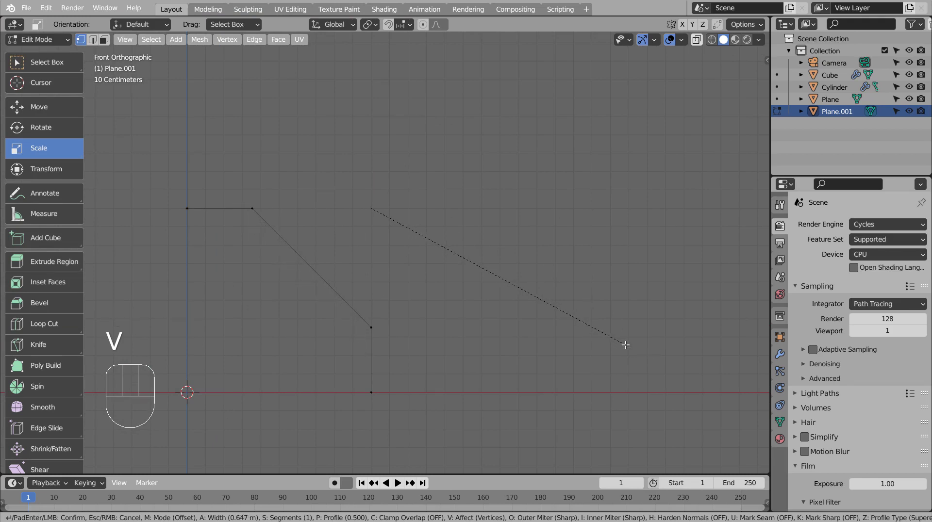
{"action": "scroll", "coordinate": [626, 346], "scroll_direction": "up", "scroll_amount": 1}
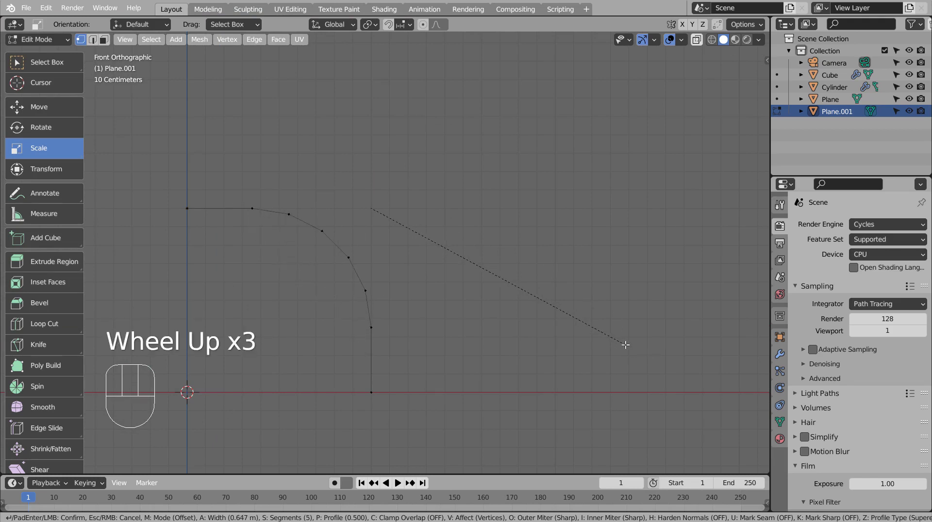
{"action": "scroll", "coordinate": [625, 345], "scroll_direction": "down", "scroll_amount": 1}
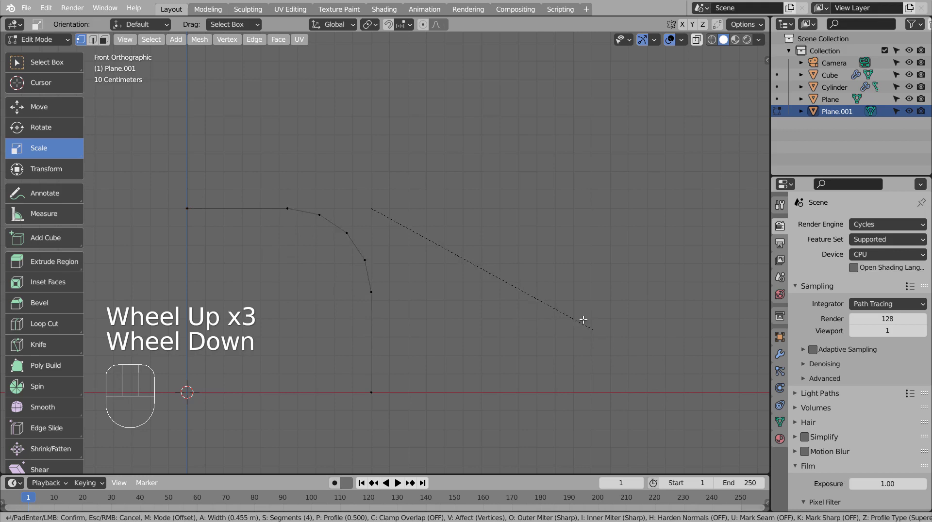
{"action": "left_click", "coordinate": [630, 328]}
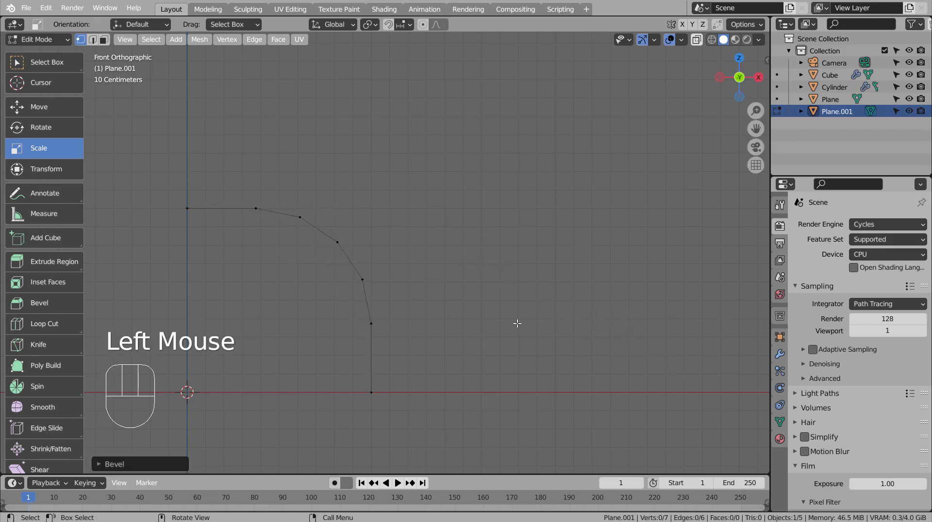
Try sliding the vertex where the curve meets the side, undo it, and leave Edit Mode
{"action": "left_click", "coordinate": [370, 323]}
{"action": "key", "text": "g"}
{"action": "key", "text": "g"}
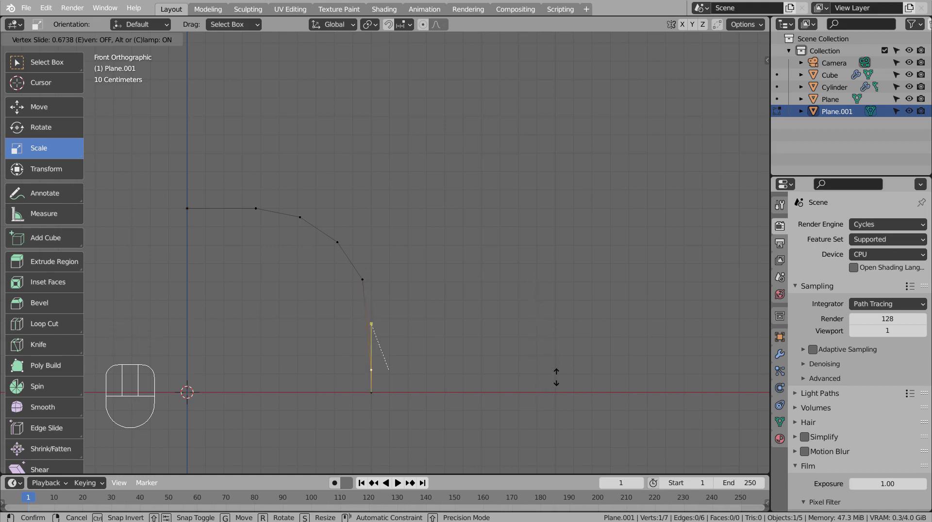
{"action": "left_click", "coordinate": [548, 326]}
{"action": "key", "text": "ctrl+z"}
{"action": "key", "text": "Tab"}
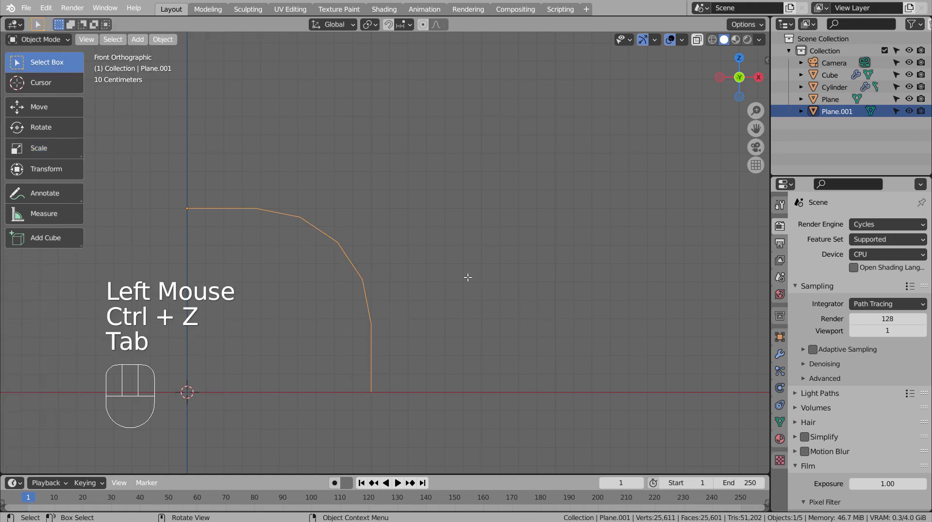
Add and apply a Mirror modifier, then add a level 3 Subdivision modifier
{"action": "left_click", "coordinate": [779, 354]}
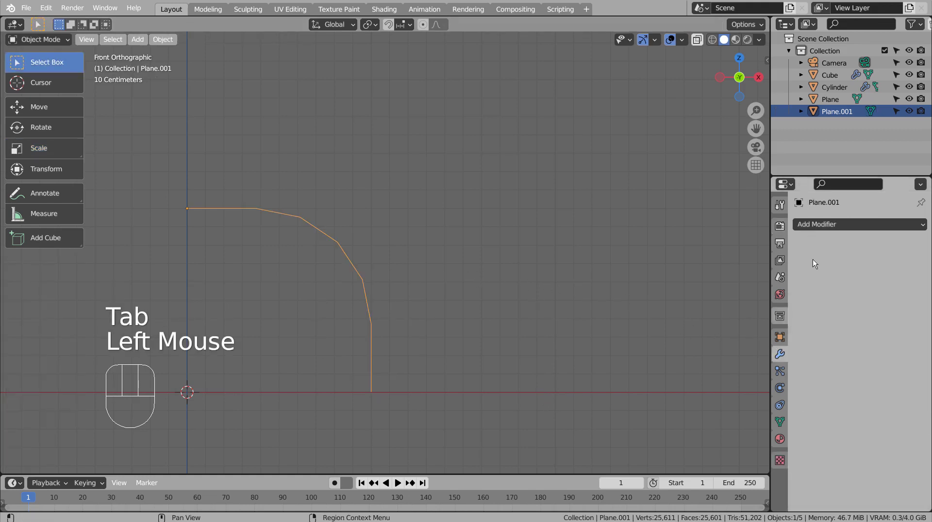
{"action": "left_click", "coordinate": [845, 224]}
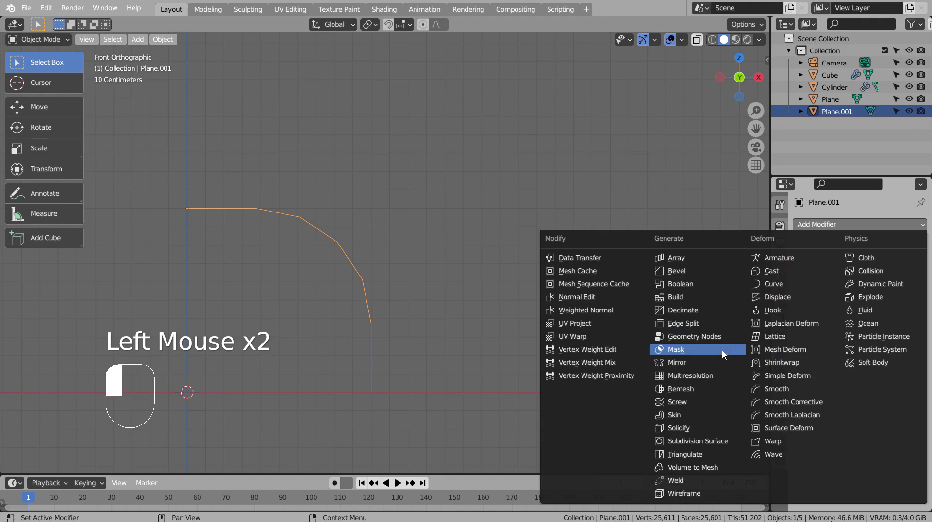
{"action": "left_click", "coordinate": [689, 363]}
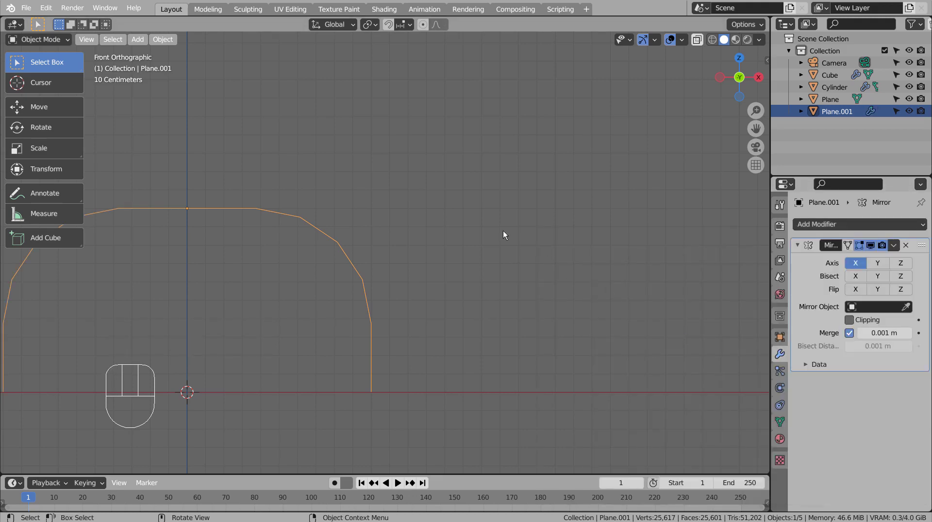
{"action": "key", "text": "ctrl"}
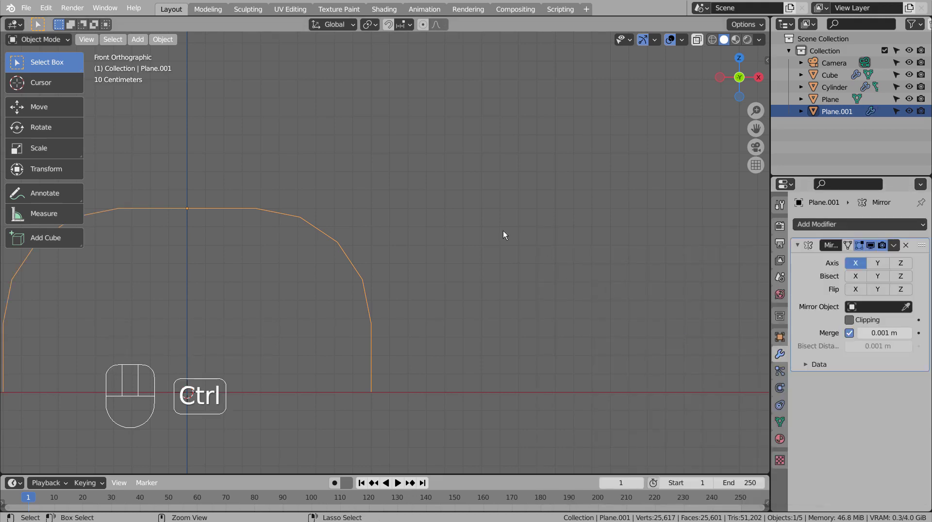
{"action": "left_click", "coordinate": [802, 295]}
{"action": "key", "text": "ctrl+a"}
{"action": "key", "text": "ctrl+3"}
{"action": "middle_click_drag", "start_coordinate": [431, 273], "coordinate": [290, 281]}
From the right-side view, move the arch outline about 1 m along Y
{"action": "key", "text": "KP_3"}
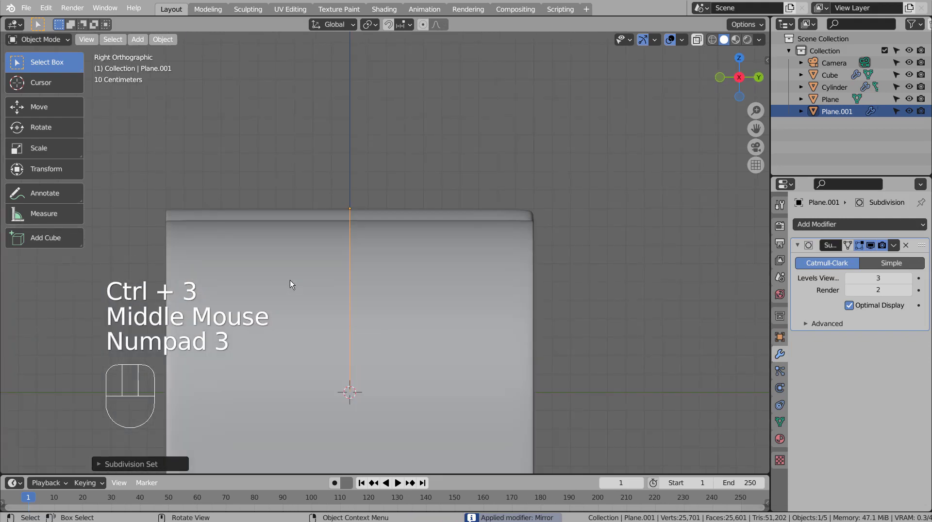
{"action": "key", "text": "g"}
{"action": "key", "text": "x"}
{"action": "key", "text": "y"}
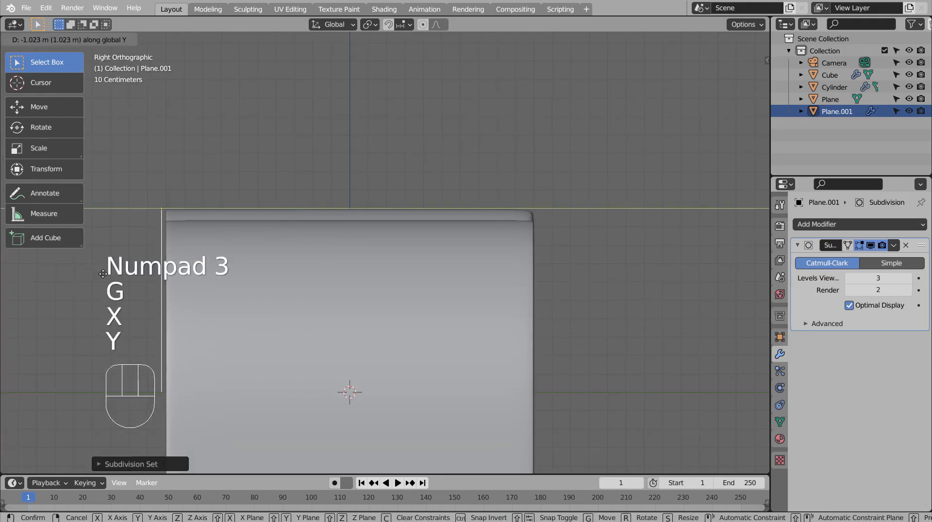
{"action": "left_click", "coordinate": [106, 275]}
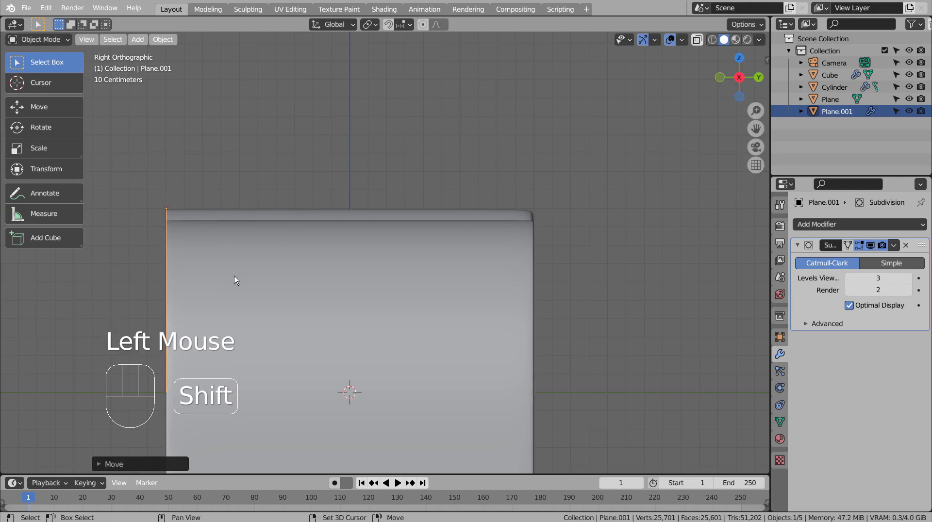
Duplicate the outline about 2 m along Y and select both outlines
{"action": "key", "text": "shift+d"}
{"action": "key", "text": "y"}
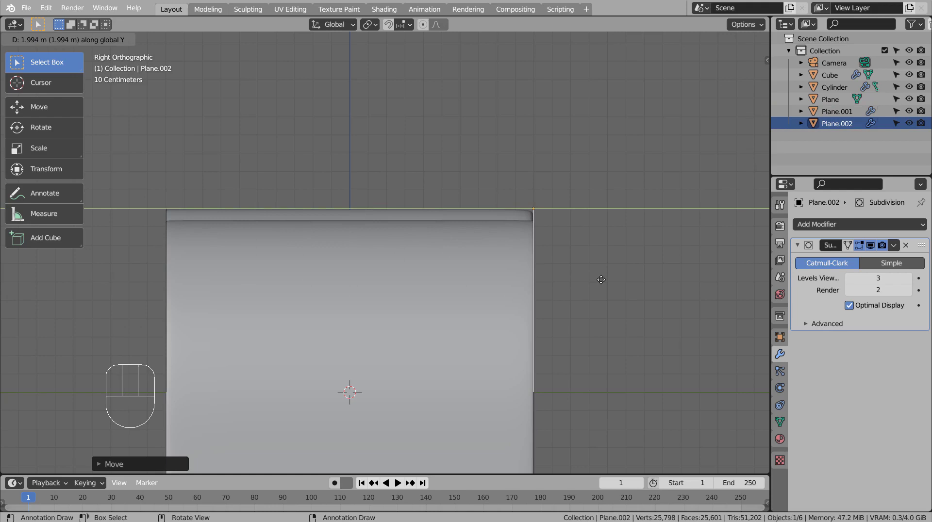
{"action": "left_click", "coordinate": [601, 279]}
{"action": "middle_click_drag", "start_coordinate": [600, 279], "coordinate": [213, 275]}
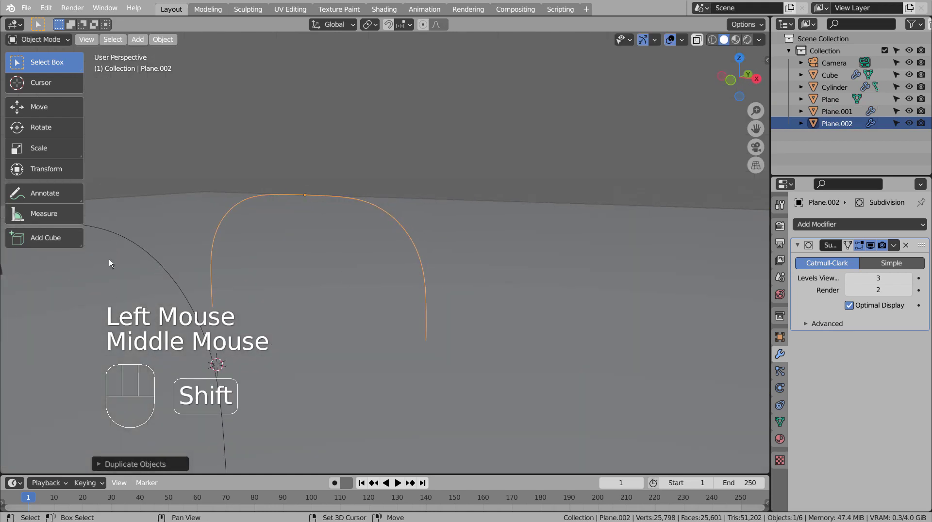
{"action": "left_click", "coordinate": [136, 246], "text": "shift"}
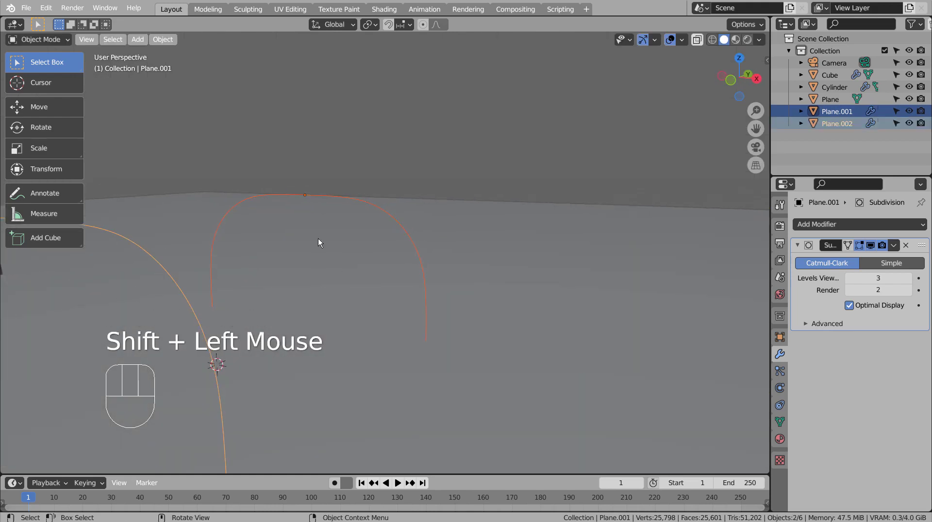
Join the two outlines with Ctrl+J and bridge their edge loops into one curved sheet
{"action": "key", "text": "ctrl+j"}
{"action": "key", "text": "Tab"}
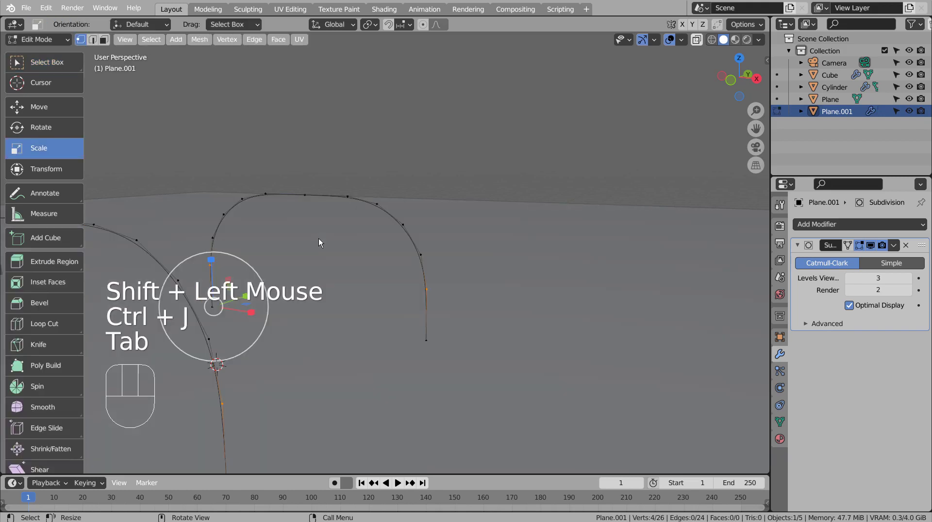
{"action": "scroll", "coordinate": [318, 238], "scroll_direction": "down", "scroll_amount": 2}
{"action": "scroll", "coordinate": [318, 239], "scroll_direction": "down", "scroll_amount": 1}
{"action": "key", "text": "a"}
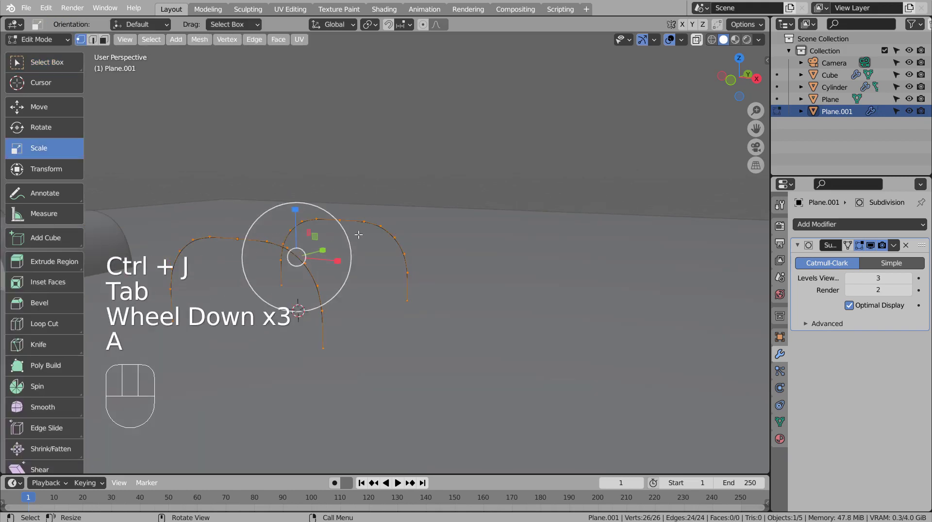
{"action": "key", "text": "2"}
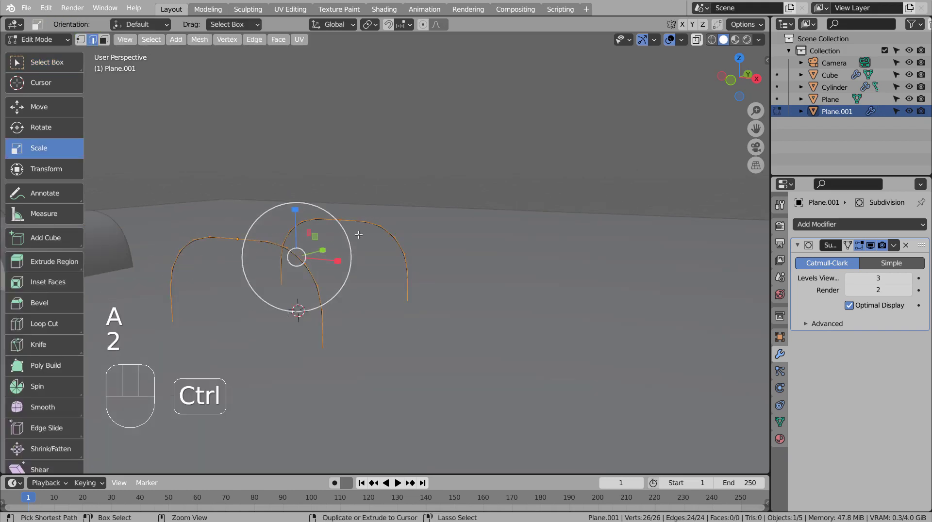
{"action": "key", "text": "ctrl+e"}
{"action": "left_click", "coordinate": [358, 235]}
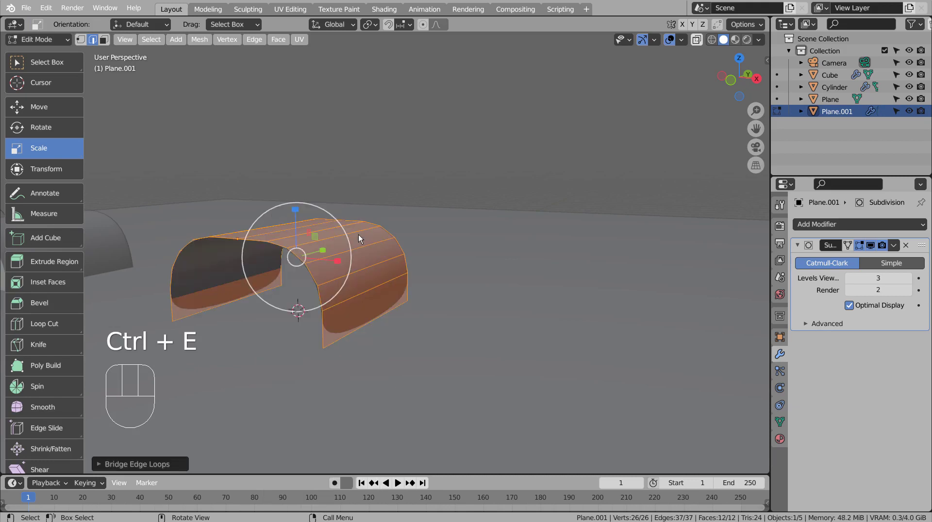
Add two loop cuts across the bridged arch and spread them toward the ends
{"action": "middle_click_drag", "start_coordinate": [431, 251], "coordinate": [362, 285]}
{"action": "key", "text": "ctrl+r"}
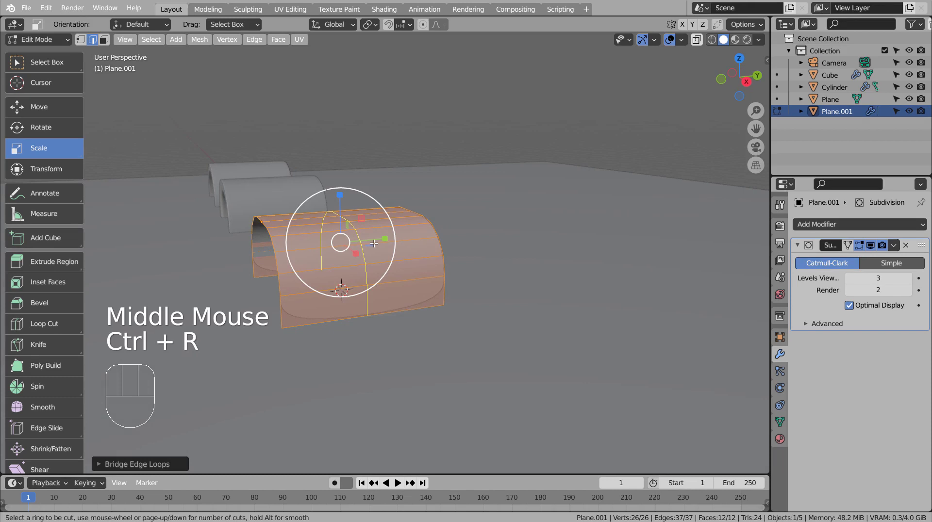
{"action": "right_click", "coordinate": [374, 243]}
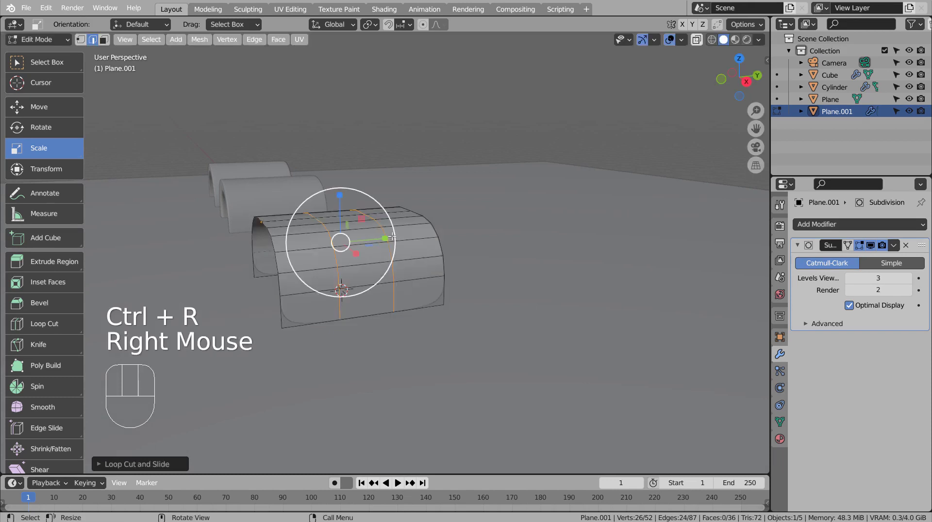
{"action": "left_click_drag", "start_coordinate": [392, 236], "coordinate": [484, 234]}
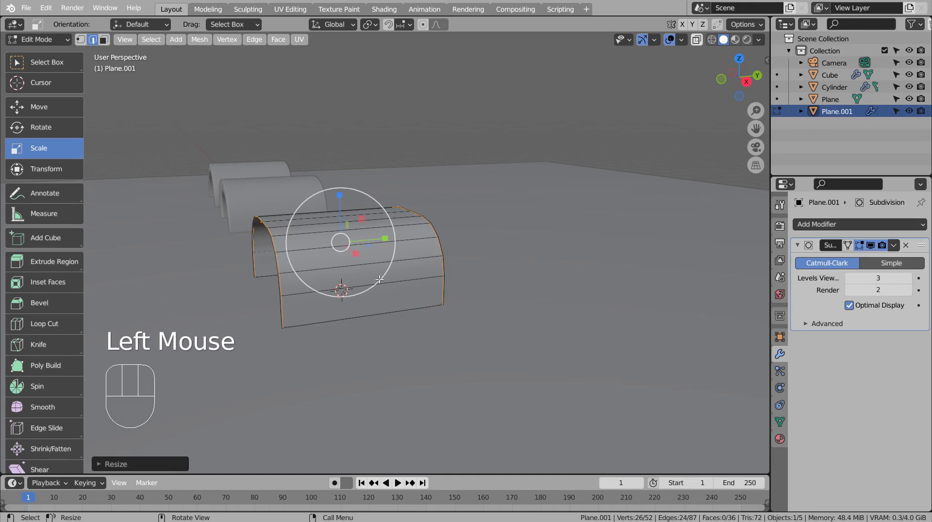
Add more loop cuts near the front and left ends, then return to Object Mode
{"action": "key", "text": "ctrl+r"}
{"action": "left_click", "coordinate": [295, 311]}
{"action": "left_click", "coordinate": [301, 326]}
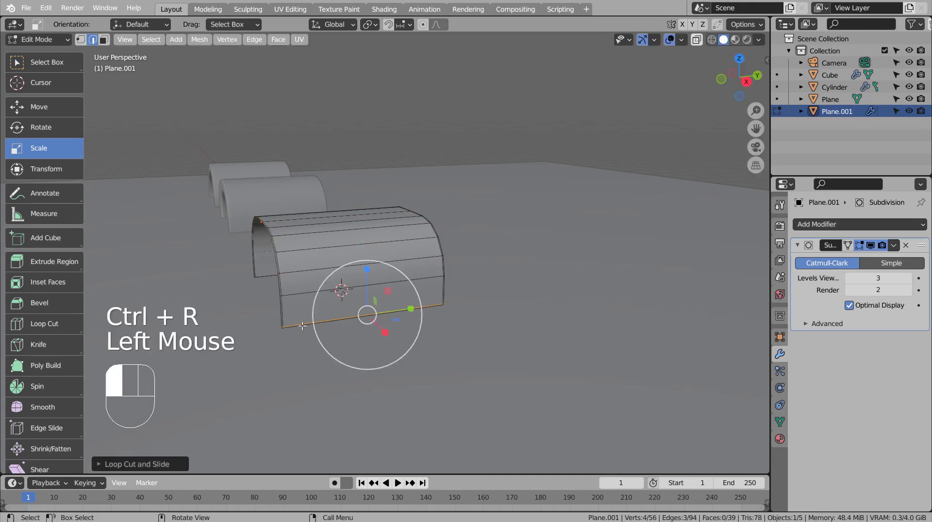
{"action": "key", "text": "ctrl+r"}
{"action": "left_click", "coordinate": [253, 272]}
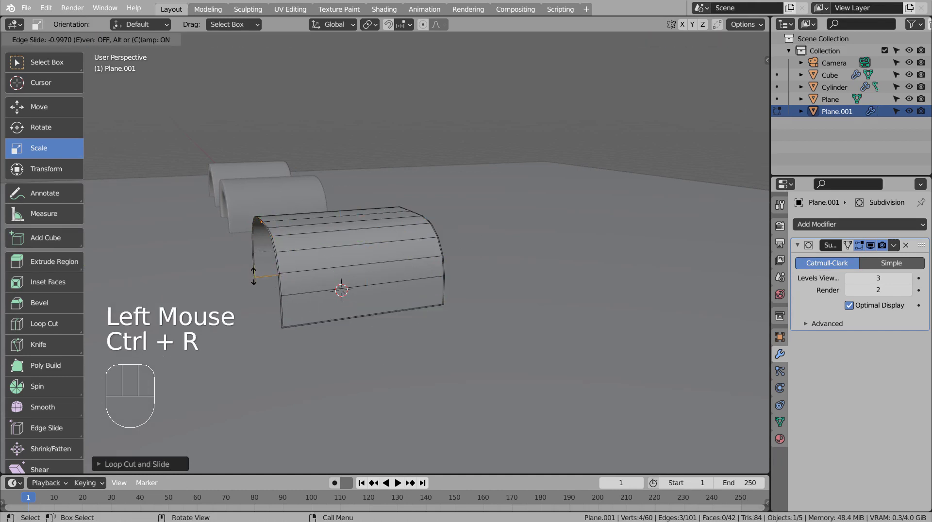
{"action": "left_click", "coordinate": [253, 274]}
{"action": "key", "text": "Tab"}
{"action": "middle_click_drag", "start_coordinate": [398, 284], "coordinate": [350, 248]}
Select the new arch and give it a Solidify modifier with 0.23 m thickness
{"action": "left_click", "coordinate": [351, 247]}
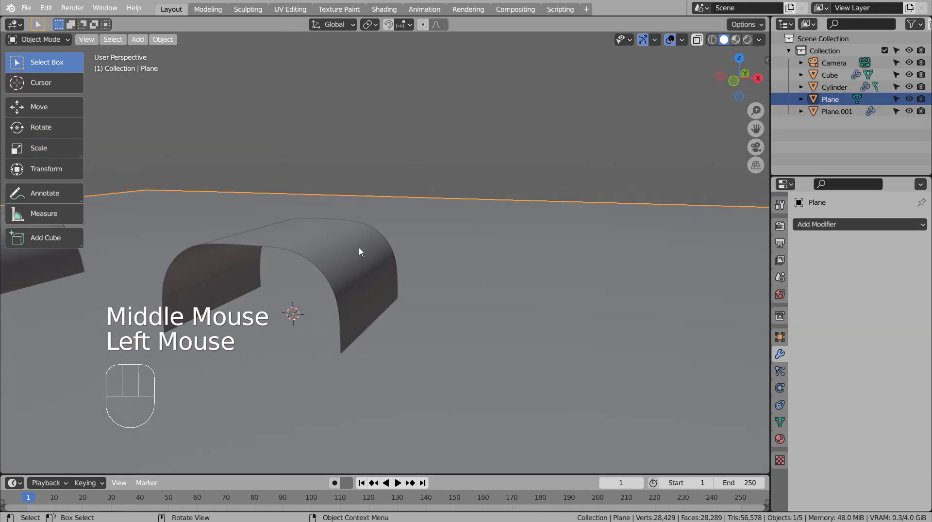
{"action": "left_click", "coordinate": [359, 248]}
{"action": "left_click", "coordinate": [853, 224]}
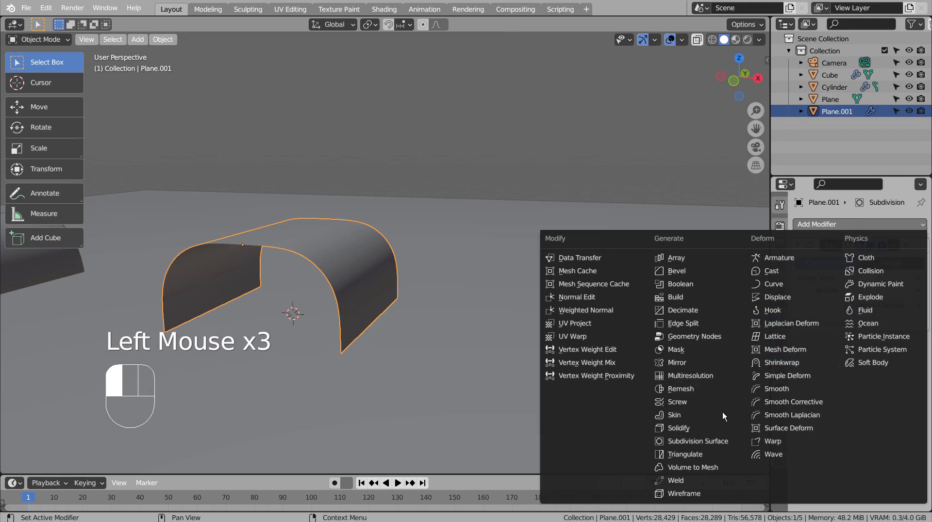
{"action": "left_click", "coordinate": [715, 426]}
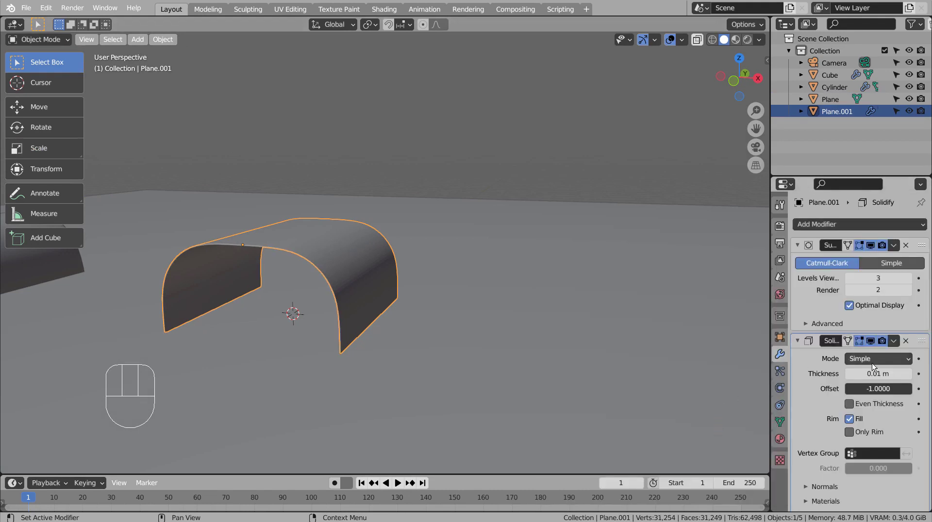
{"action": "left_click_drag", "start_coordinate": [878, 374], "coordinate": [895, 374]}
Shade the arch smooth, deselect everything, and maximize the 3D viewport
{"action": "key", "text": "Tab"}
{"action": "key", "text": "Tab"}
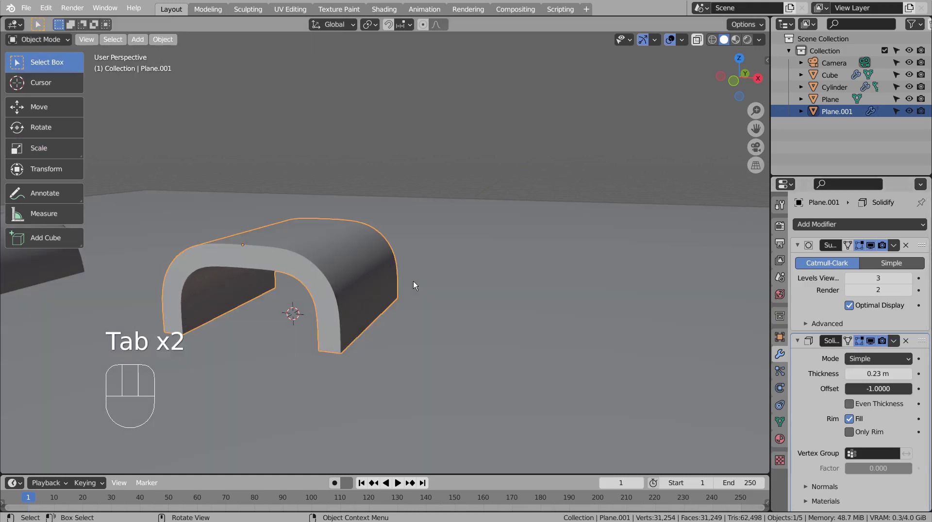
{"action": "right_click", "coordinate": [350, 272]}
{"action": "left_click", "coordinate": [336, 246]}
{"action": "left_click", "coordinate": [427, 205]}
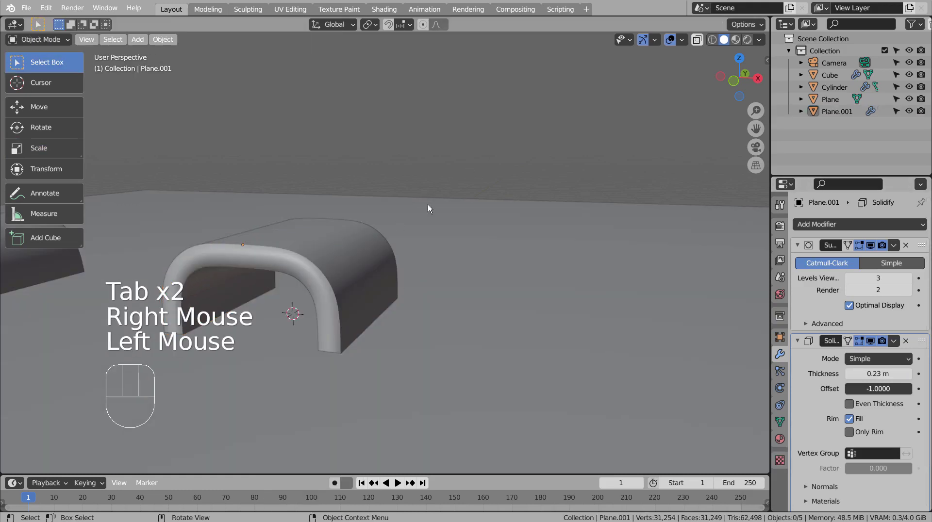
{"action": "scroll", "coordinate": [390, 227], "scroll_direction": "down", "scroll_amount": 2}
{"action": "key", "text": "ctrl+space"}
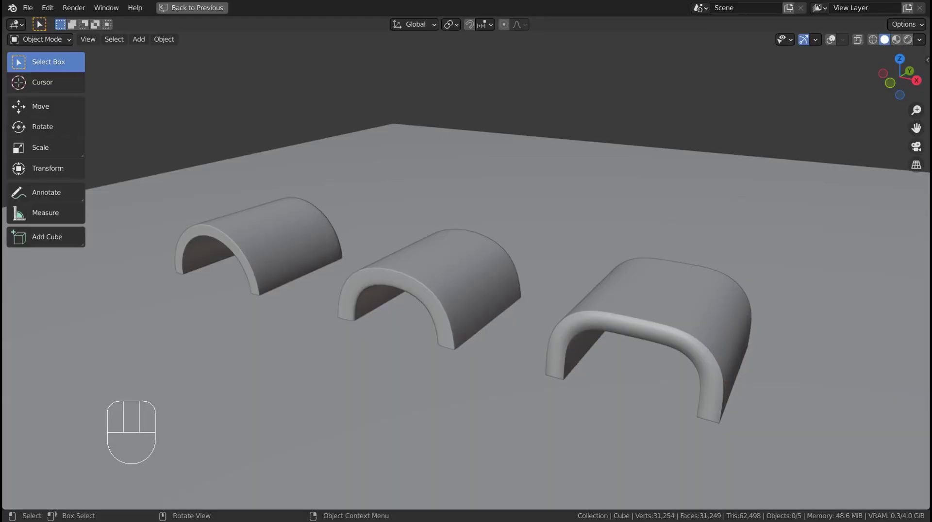